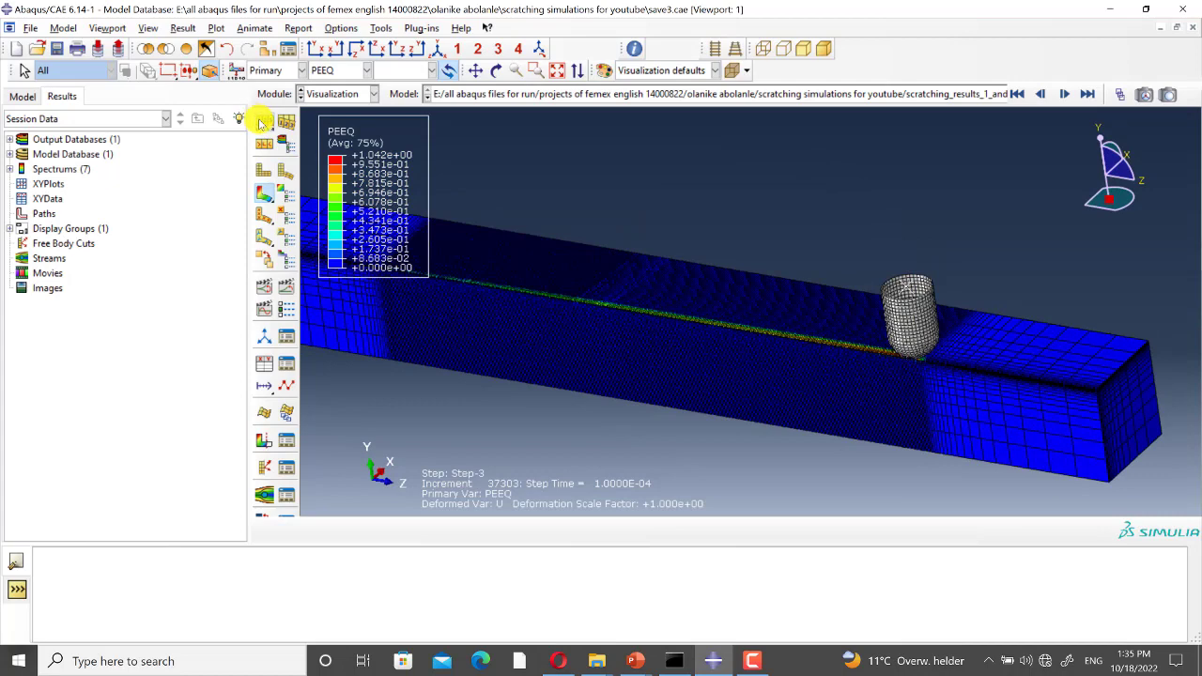
# Set the common plot options so that only free edges are visible on the model.
pyautogui.click(263, 121)
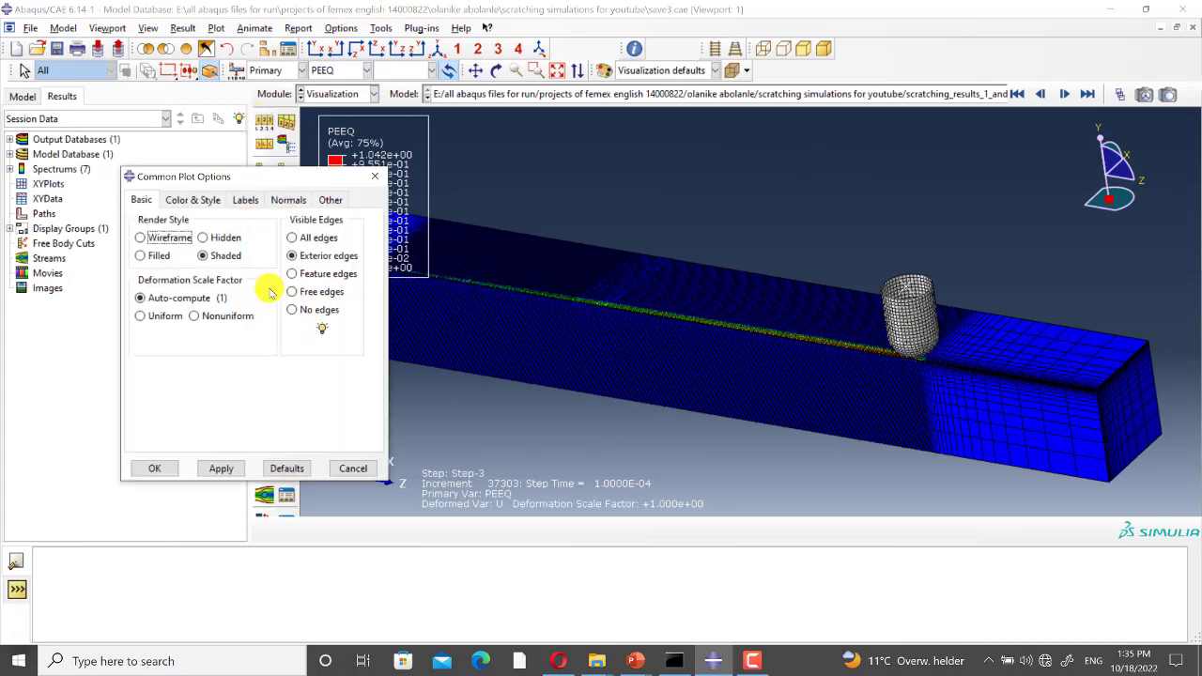
pyautogui.click(292, 292)
pyautogui.click(221, 467)
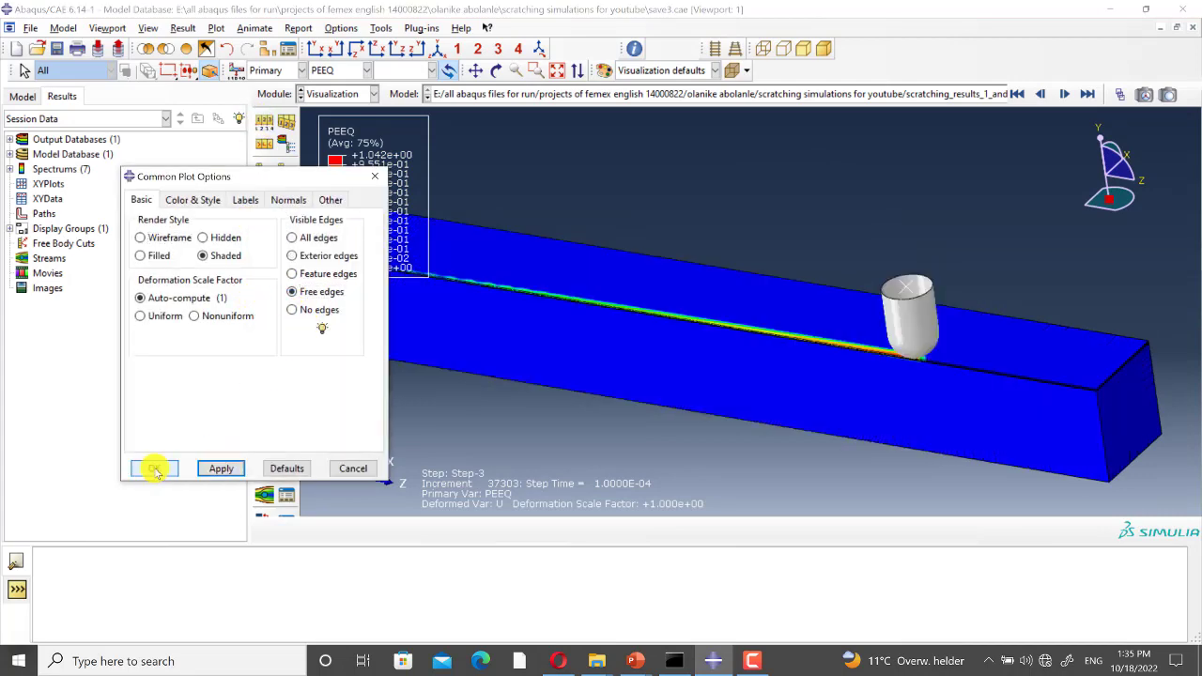
pyautogui.click(155, 468)
# Raise the number of discrete contour intervals to 24 for the contour plot.
pyautogui.click(282, 199)
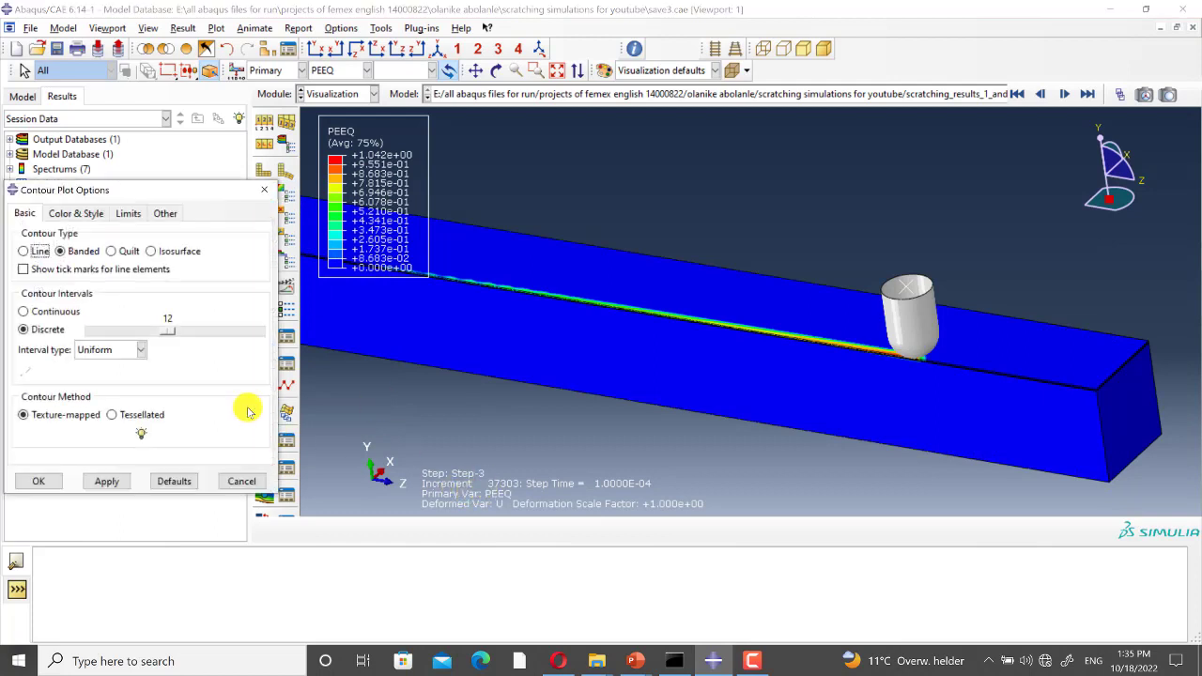
pyautogui.moveTo(167, 330); pyautogui.dragTo(310, 332)
pyautogui.click(106, 480)
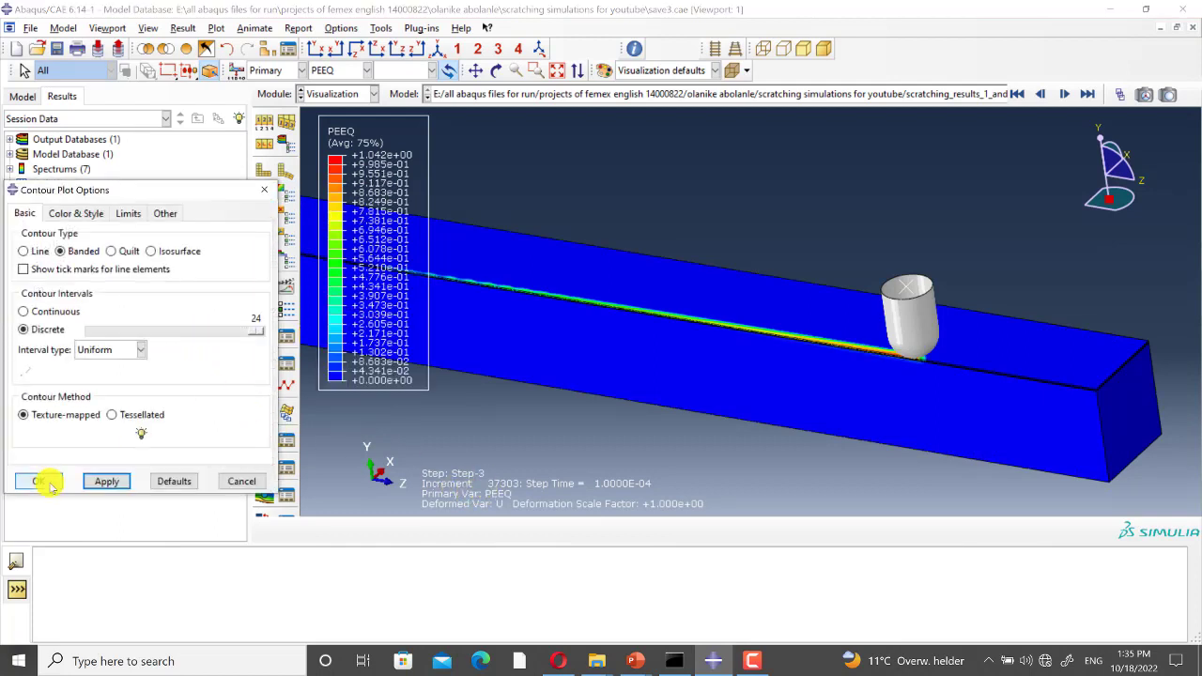
pyautogui.click(51, 485)
# Show the model in the Y-Z side view and set the displayed frame to Step-1, frame 0.
pyautogui.scroll(4, 809, 432)
pyautogui.scroll(-5, 575, 335)
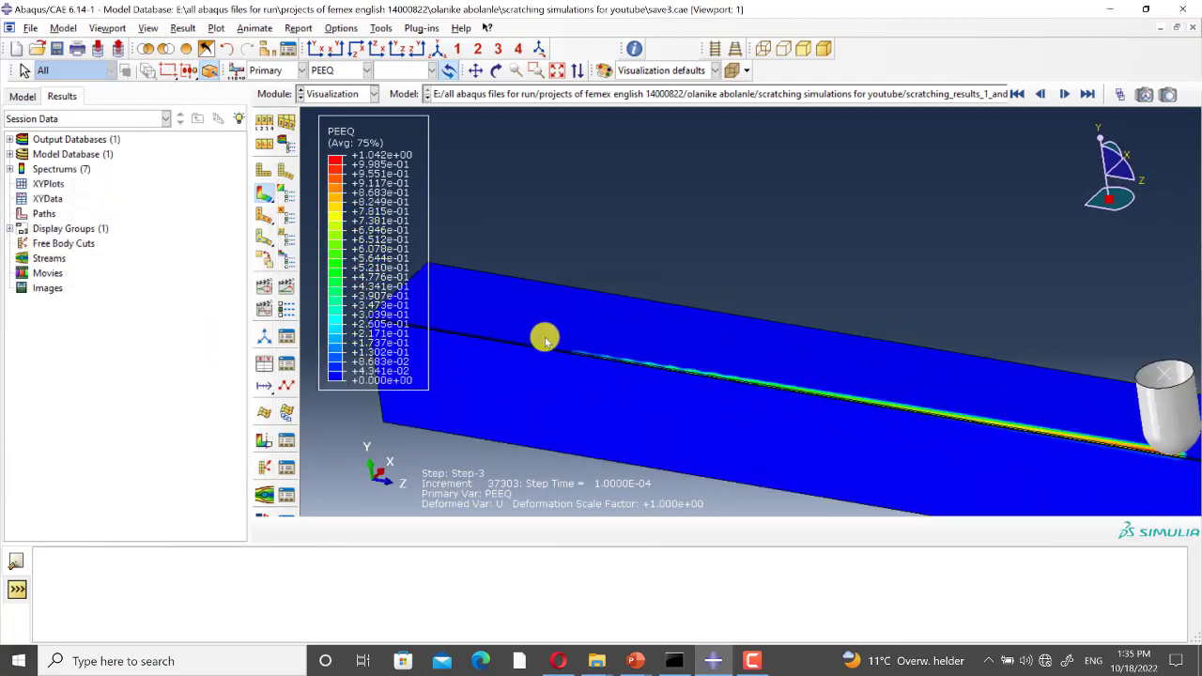
pyautogui.scroll(-5, 544, 340)
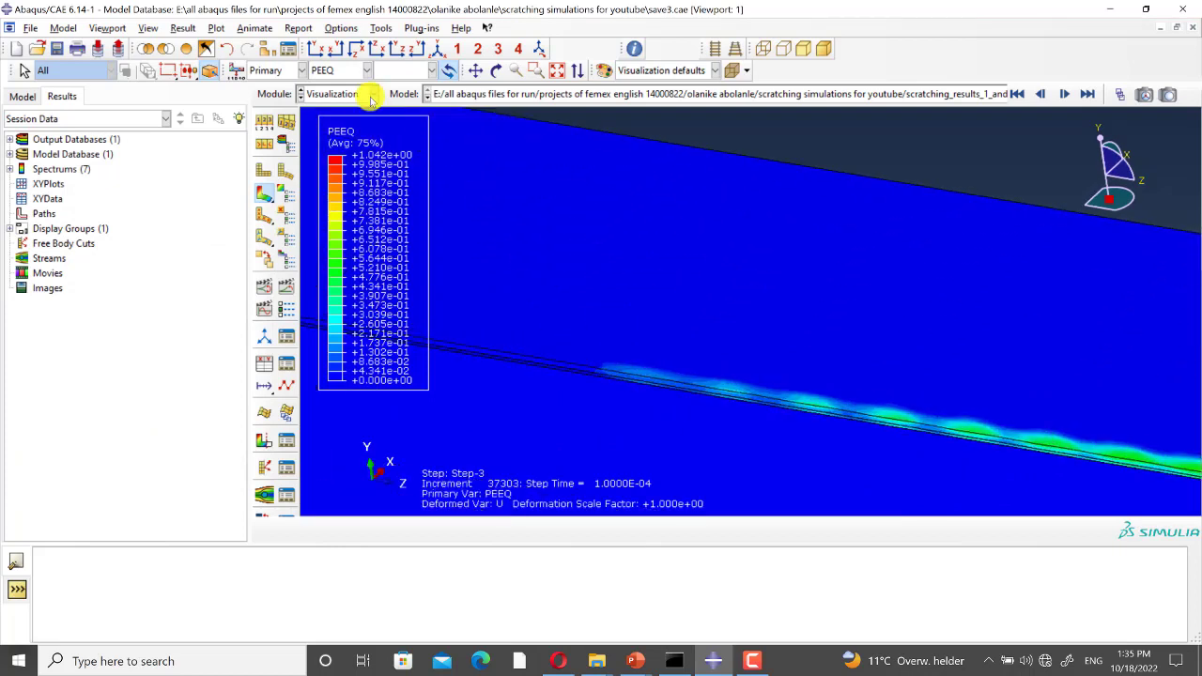
pyautogui.click(398, 51)
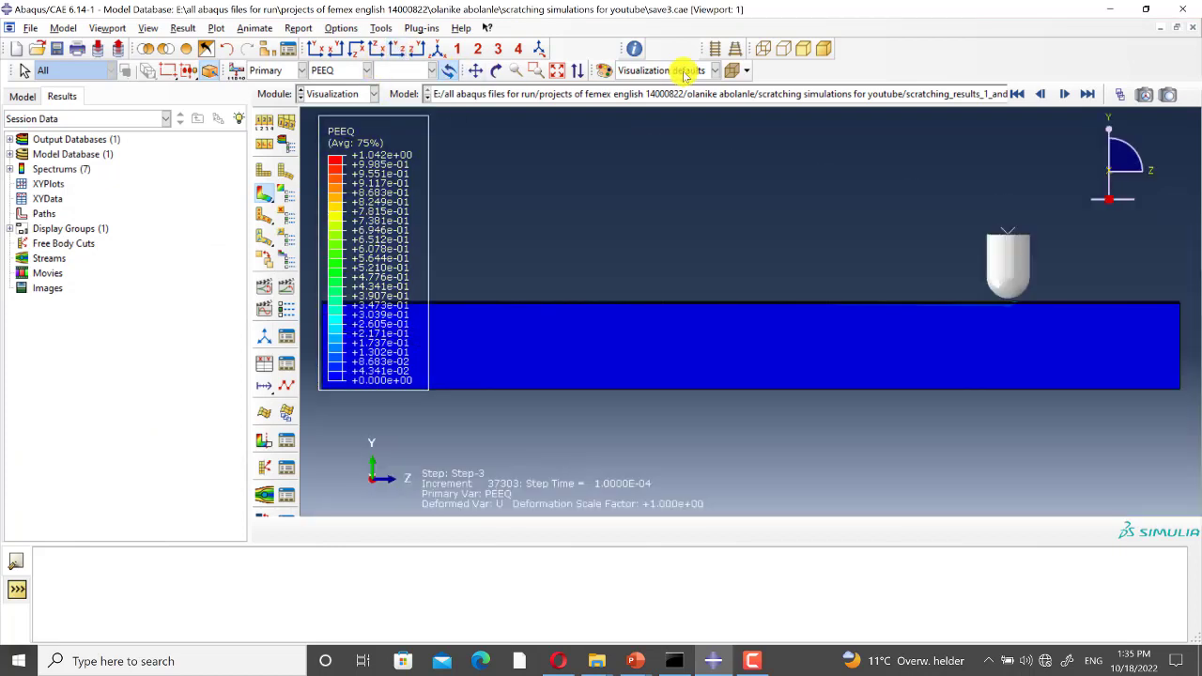
pyautogui.click(1117, 97)
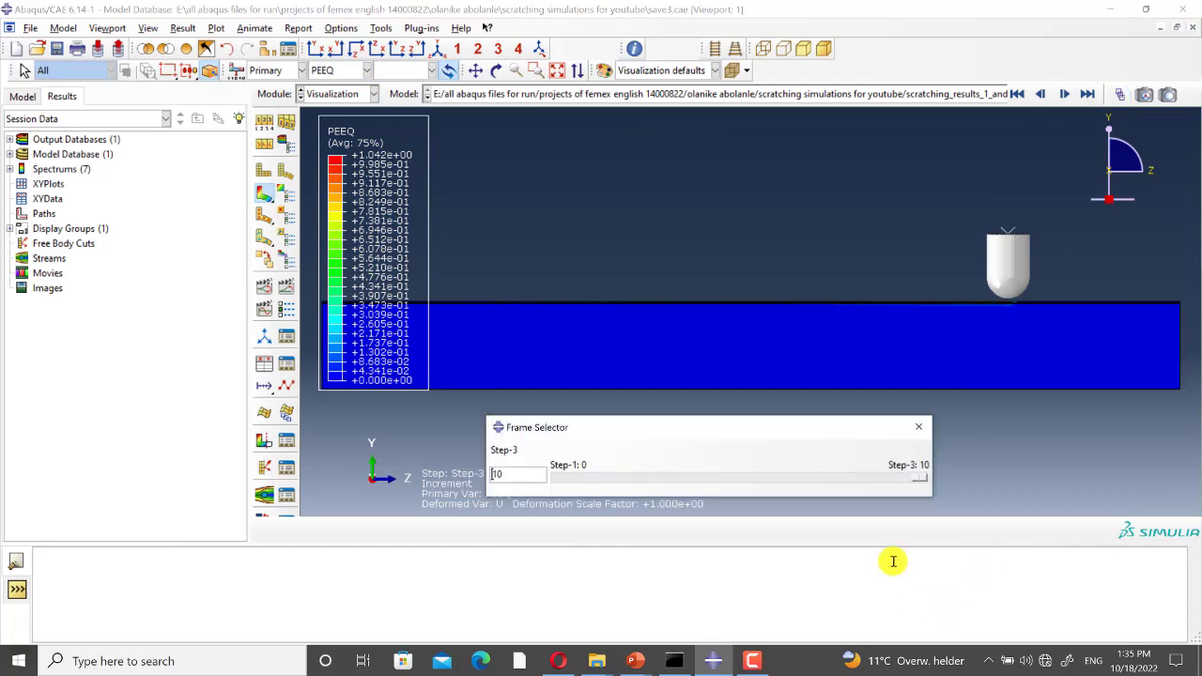
pyautogui.moveTo(918, 478); pyautogui.dragTo(893, 480)
pyautogui.moveTo(818, 480); pyautogui.dragTo(547, 480)
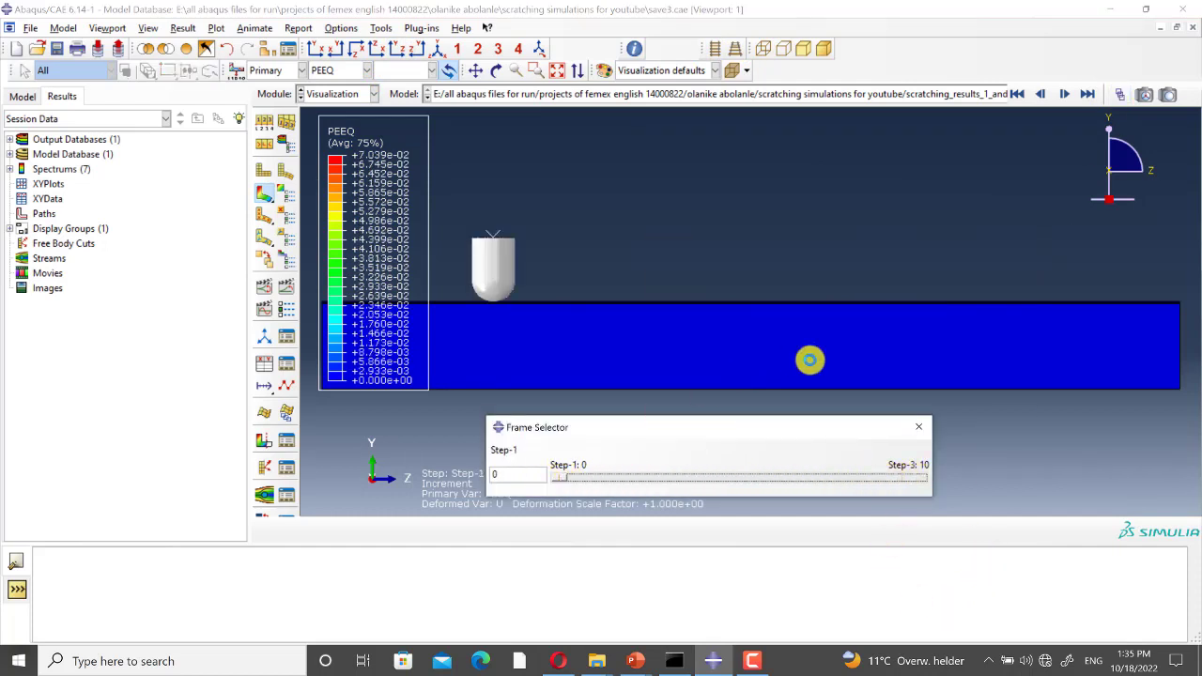
# Change the contour variable to S, Mises with the indenter tip and contact surface in close-up.
pyautogui.scroll(8, 608, 319)
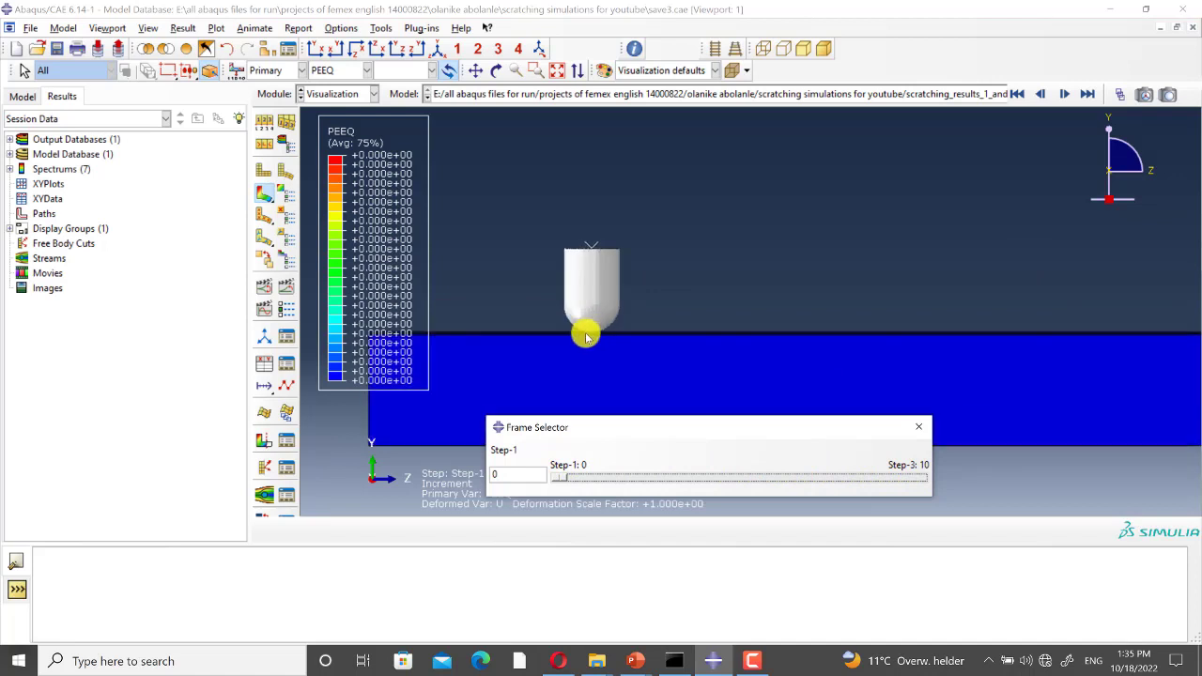
pyautogui.scroll(4, 582, 319)
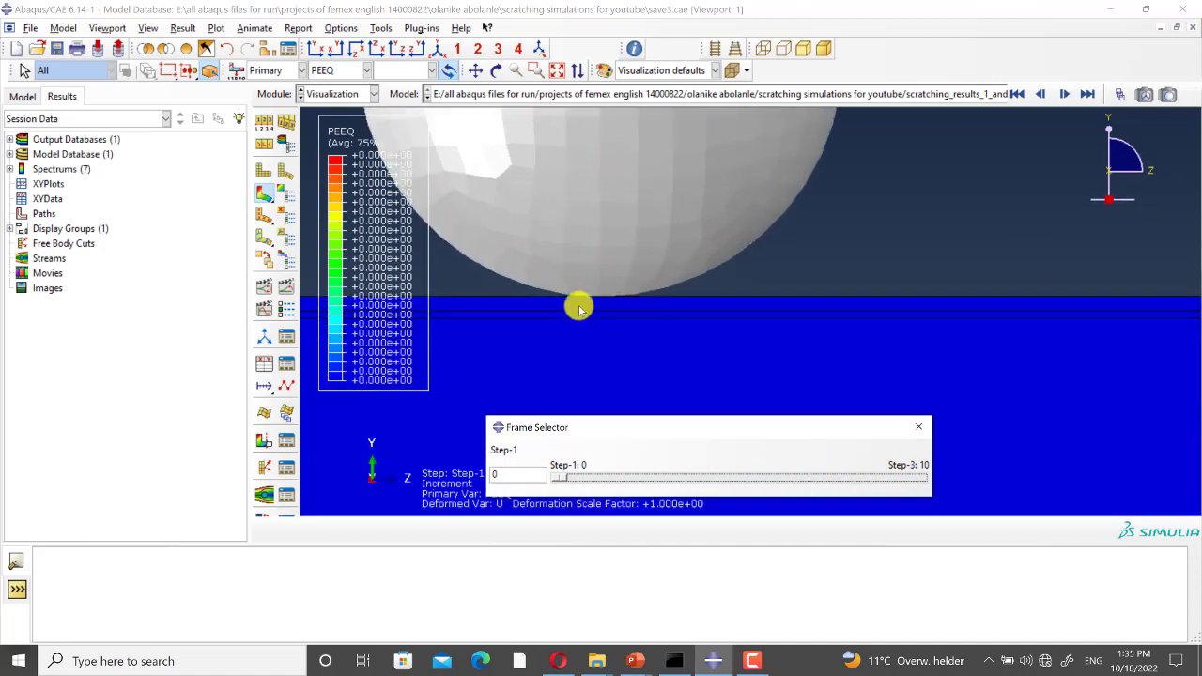
pyautogui.click(344, 70)
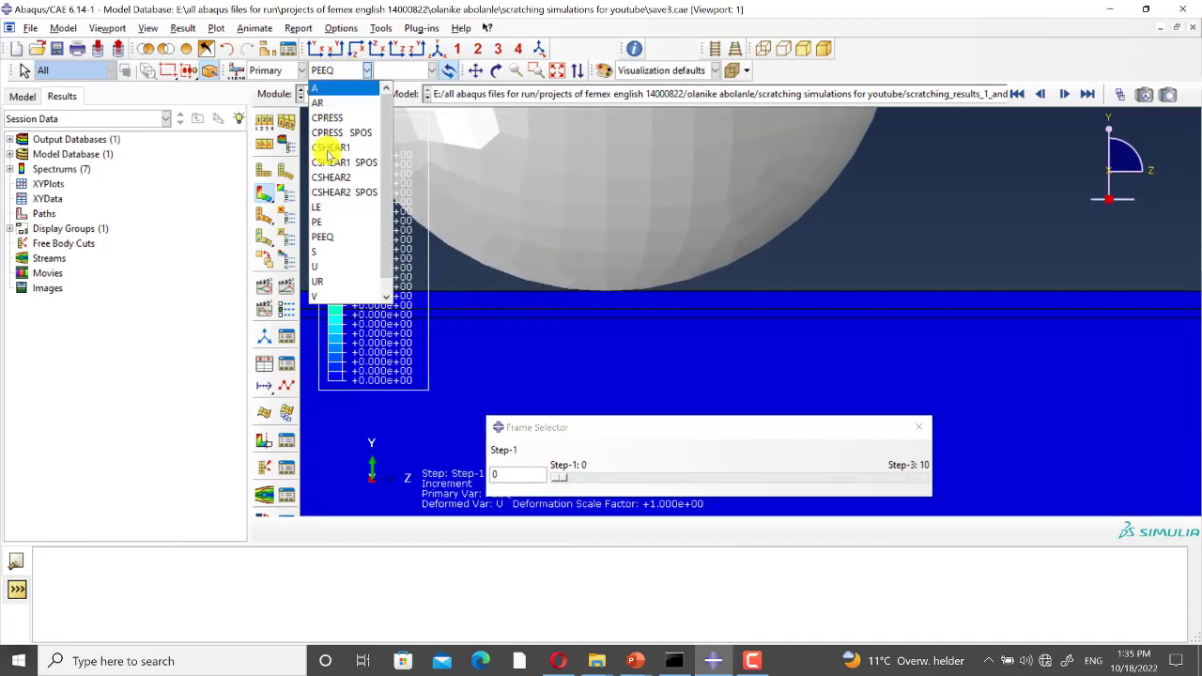
pyautogui.click(322, 253)
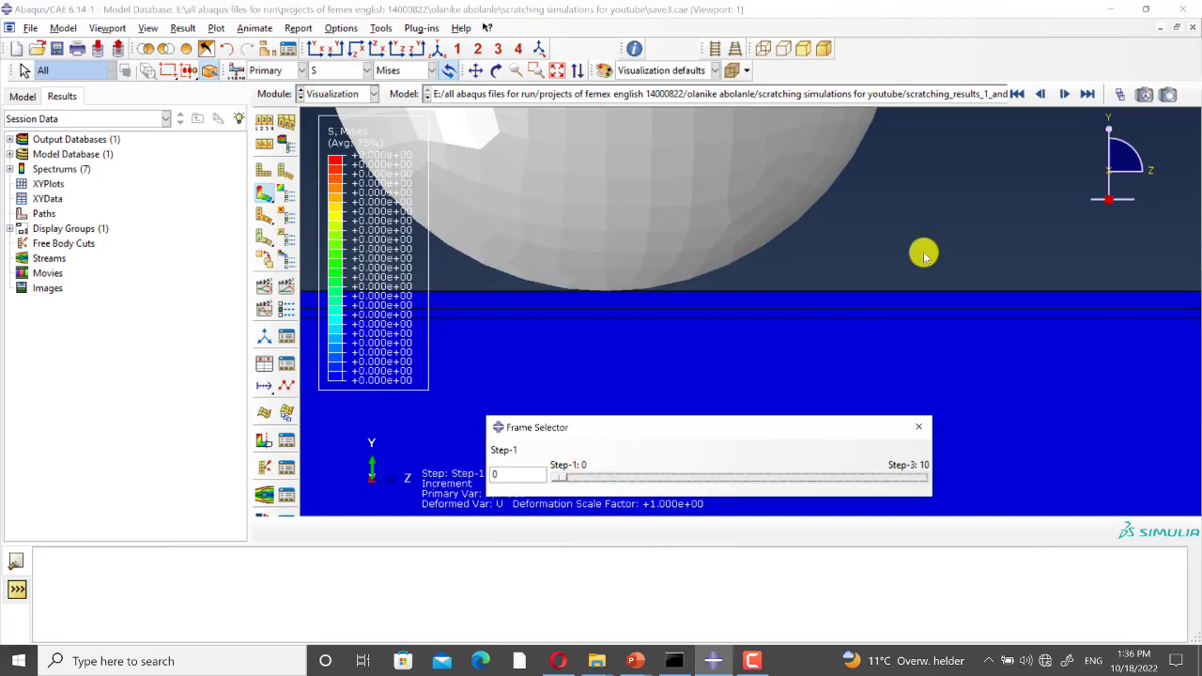
# Advance frame by frame through Step-1 to Step-2, frame 0, examining the Mises stress under the indenter.
pyautogui.click(1062, 94)
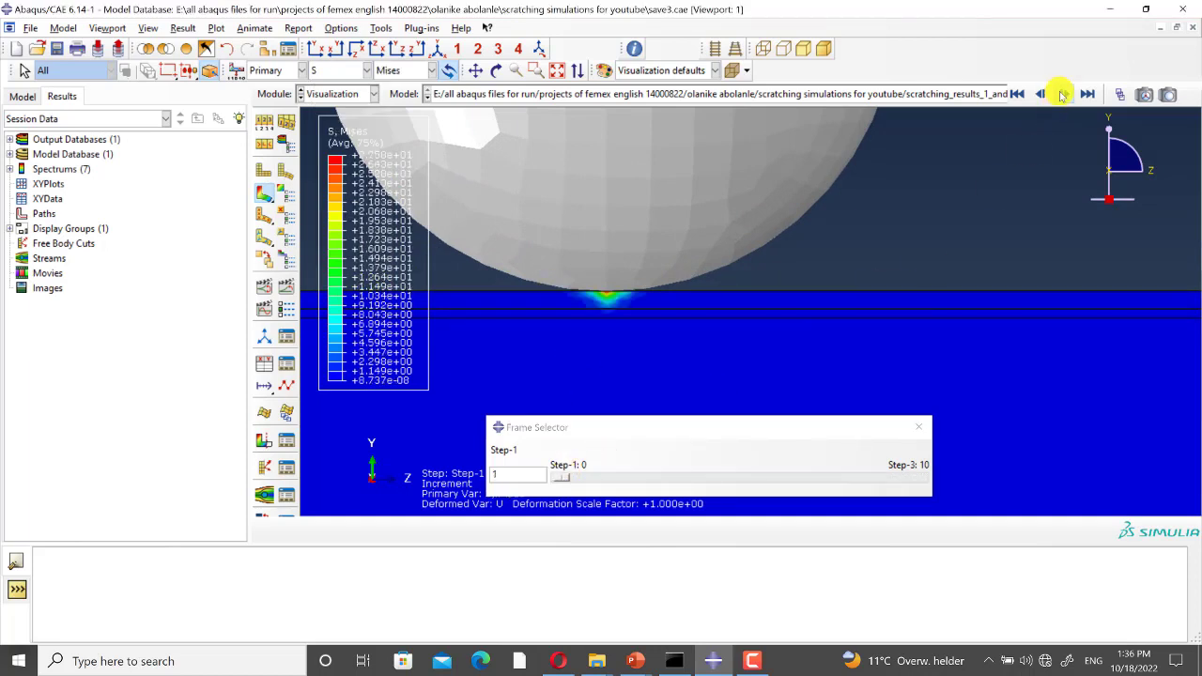
pyautogui.click(1061, 94)
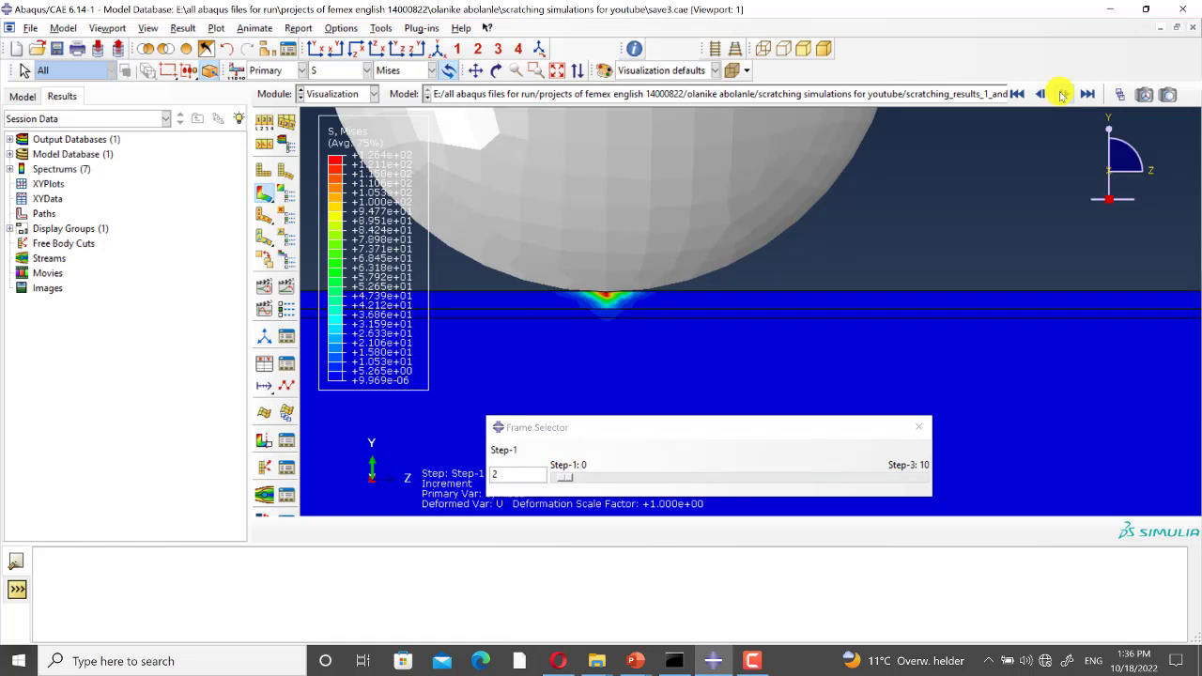
pyautogui.click(1061, 94)
pyautogui.click(1062, 94)
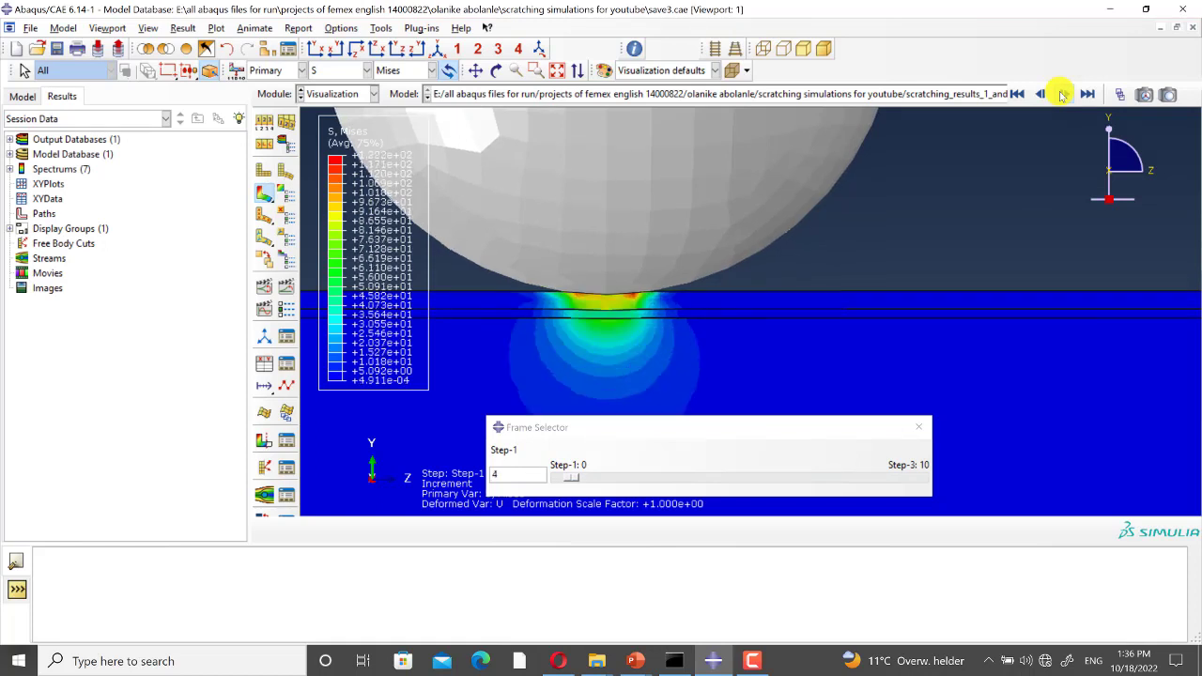
pyautogui.click(1062, 94)
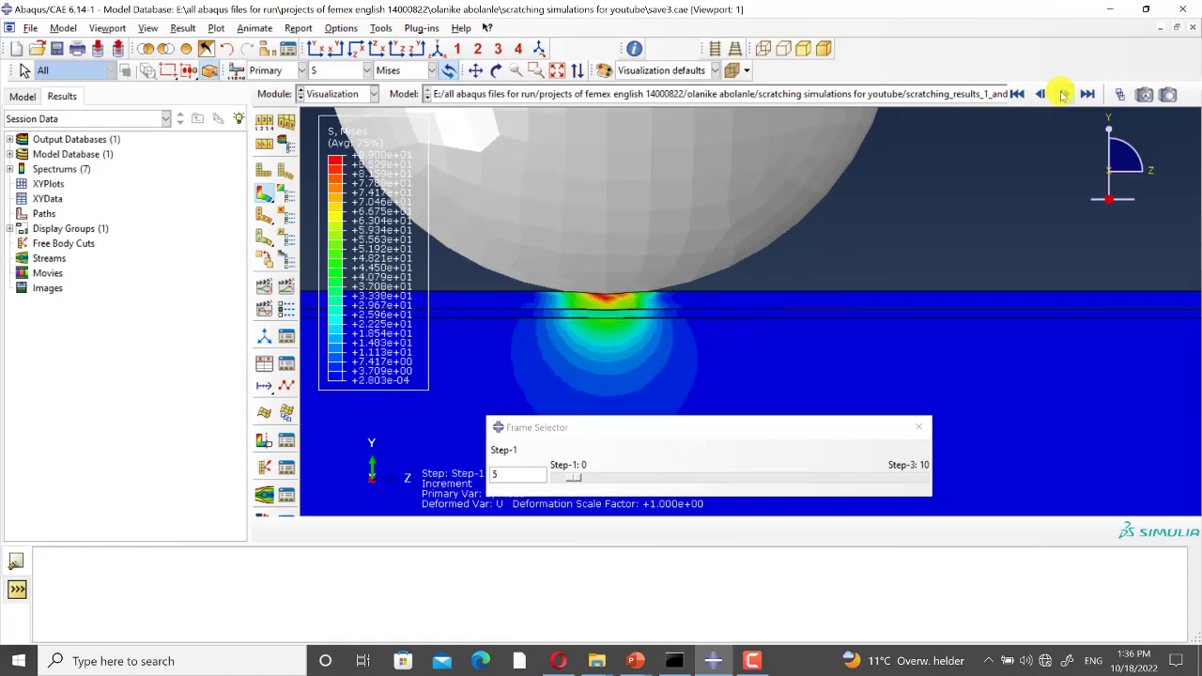
pyautogui.click(1062, 94)
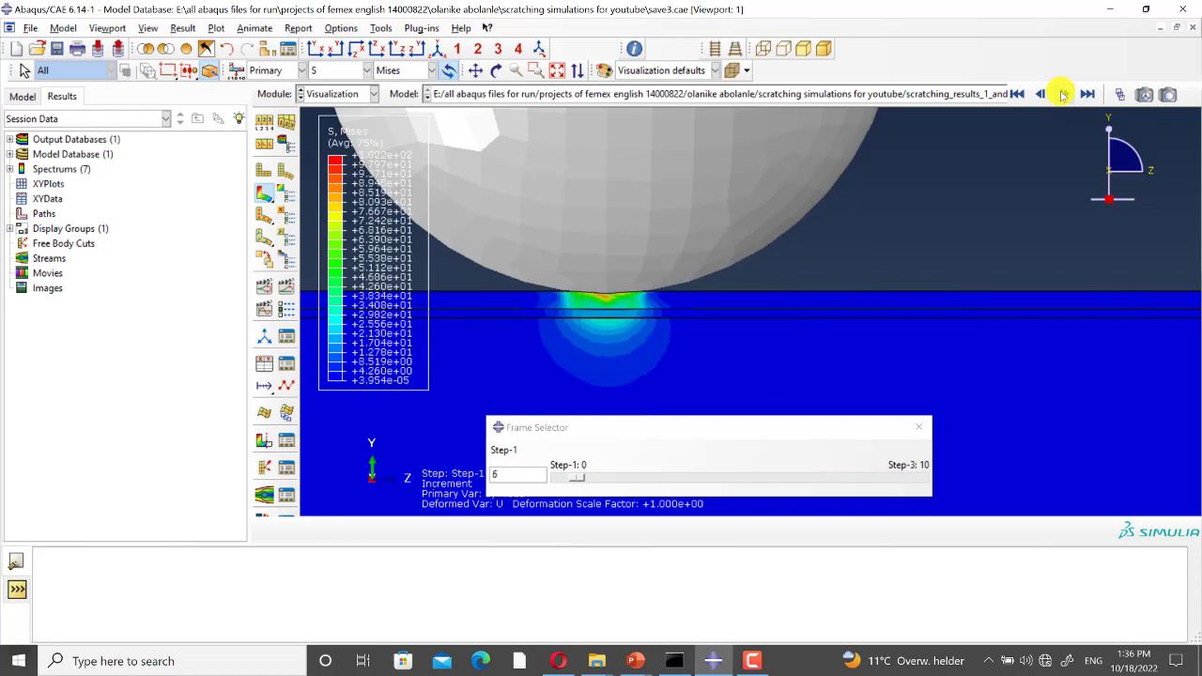
pyautogui.click(1061, 93)
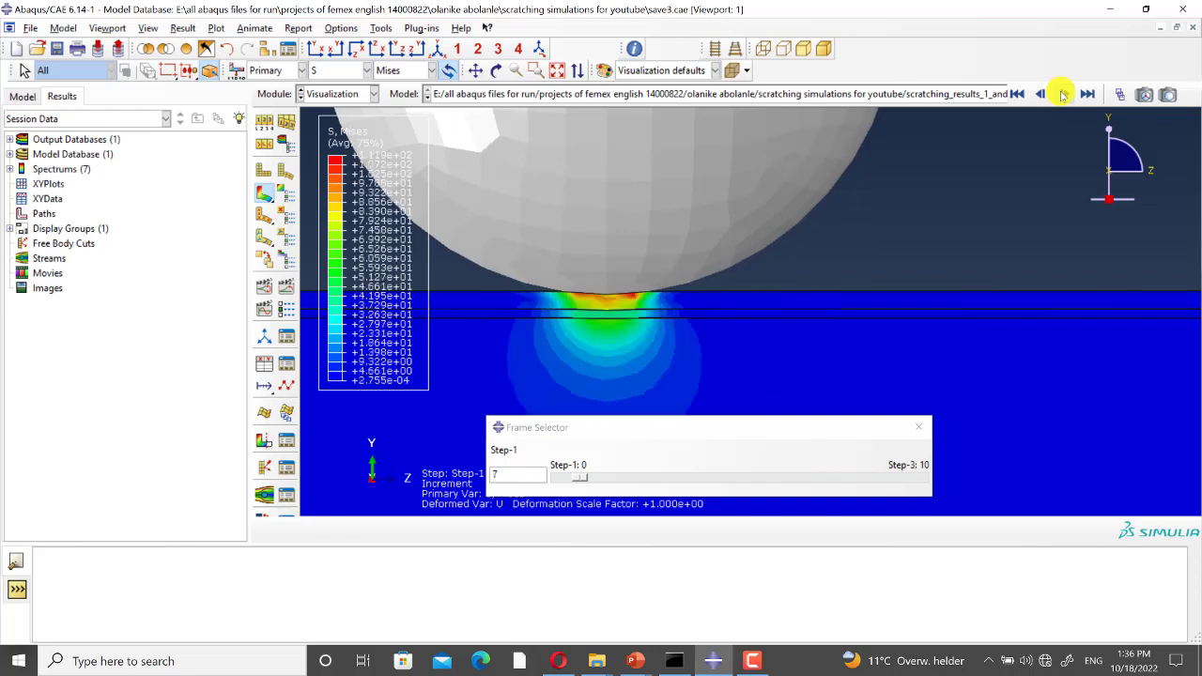
pyautogui.click(1061, 94)
pyautogui.click(1062, 94)
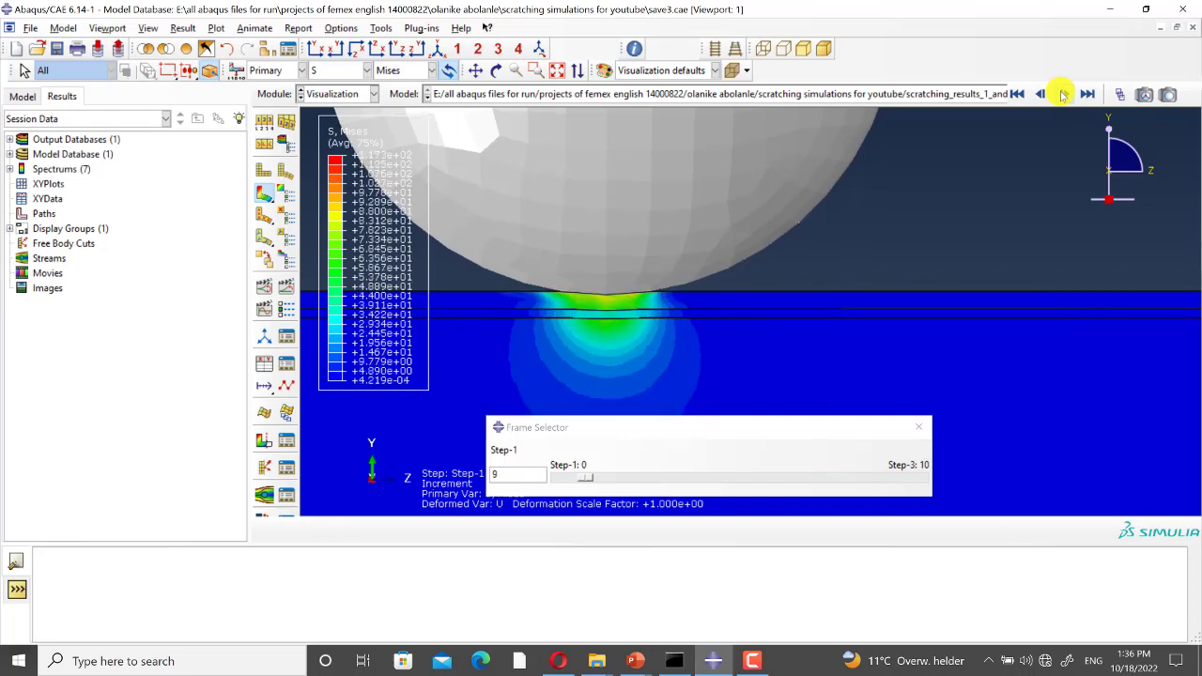
pyautogui.click(1062, 94)
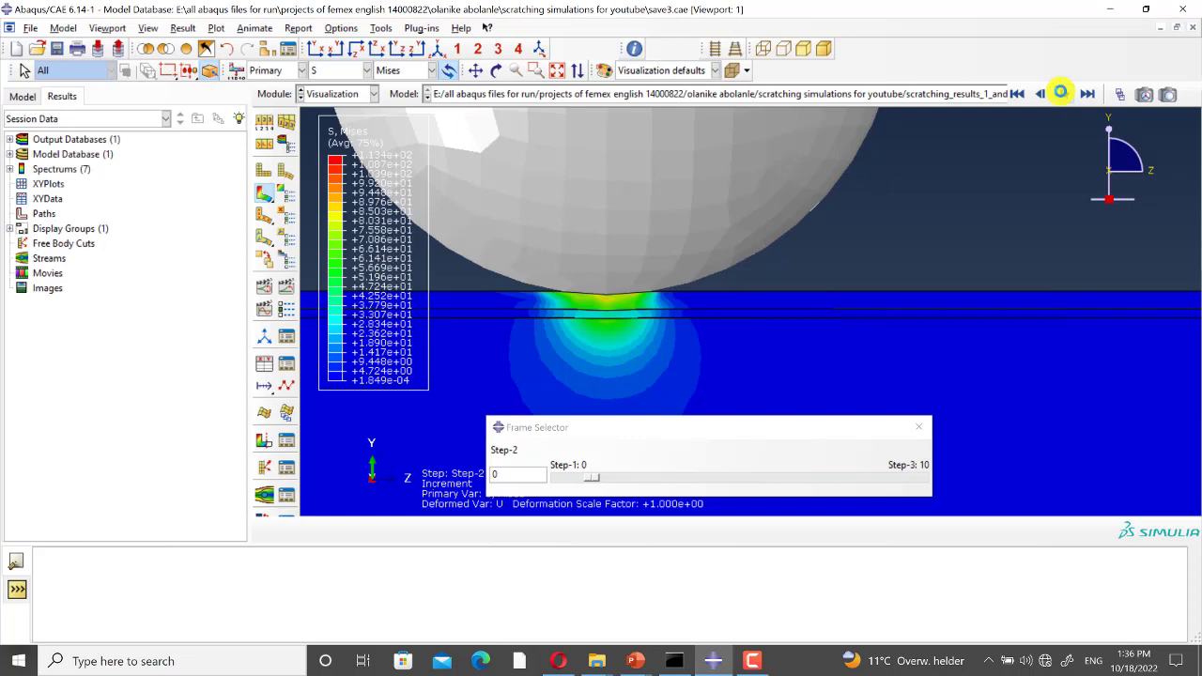
# Advance to Step-2, frame 5, and examine the stress in the layers beneath the sliding indenter.
pyautogui.click(1060, 93)
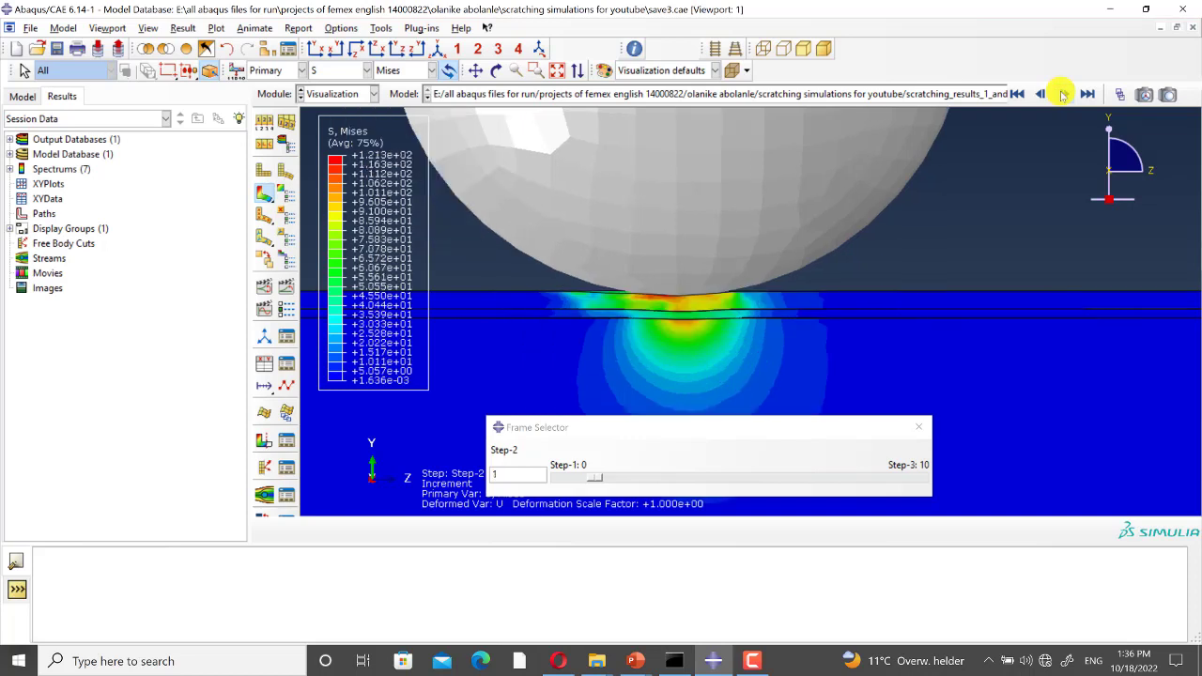
pyautogui.click(1062, 94)
pyautogui.click(1062, 94)
pyautogui.click(1062, 94)
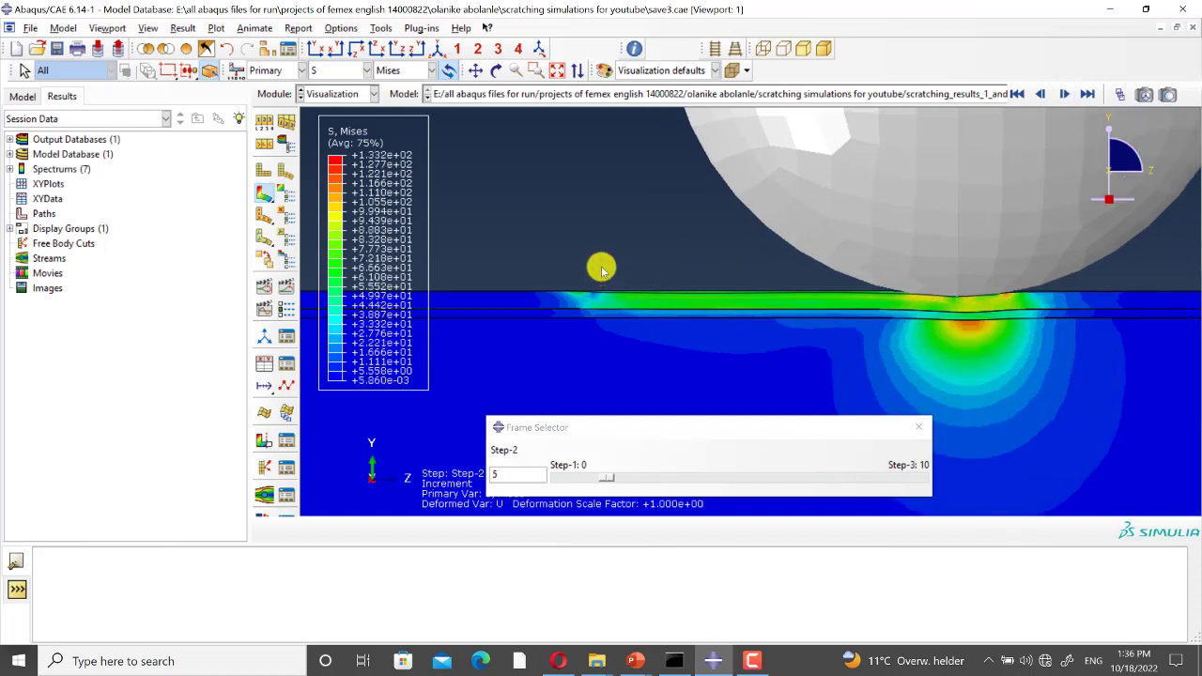
pyautogui.scroll(4, 602, 266)
pyautogui.scroll(-2, 881, 275)
pyautogui.scroll(-2, 870, 286)
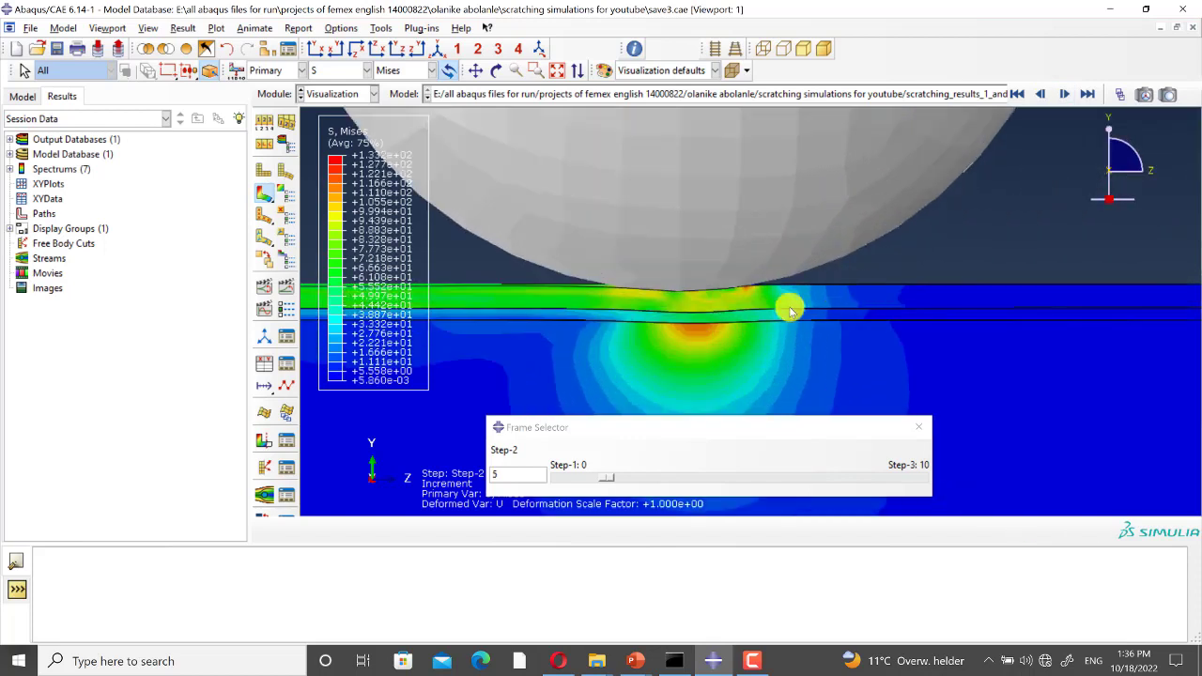
pyautogui.scroll(-1, 791, 306)
# Jump to Step-2, frame 18, and inspect the Mises stress around the indenter contact and along the scratch.
pyautogui.click(605, 481)
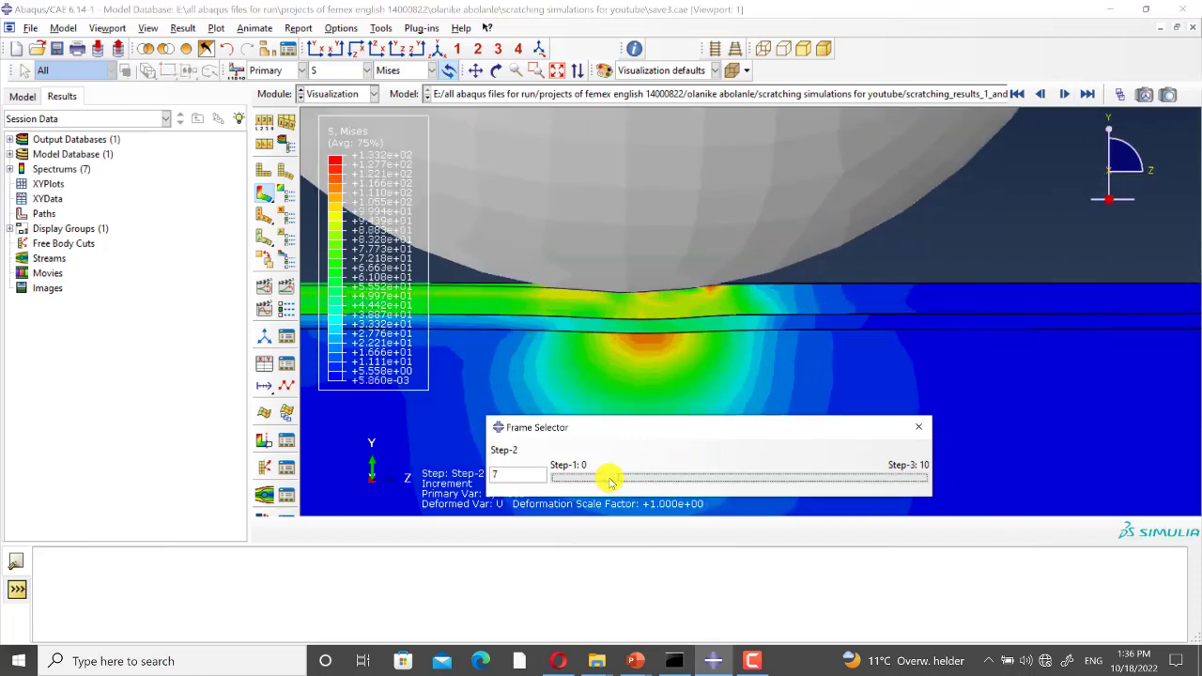
pyautogui.moveTo(609, 482); pyautogui.dragTo(647, 477)
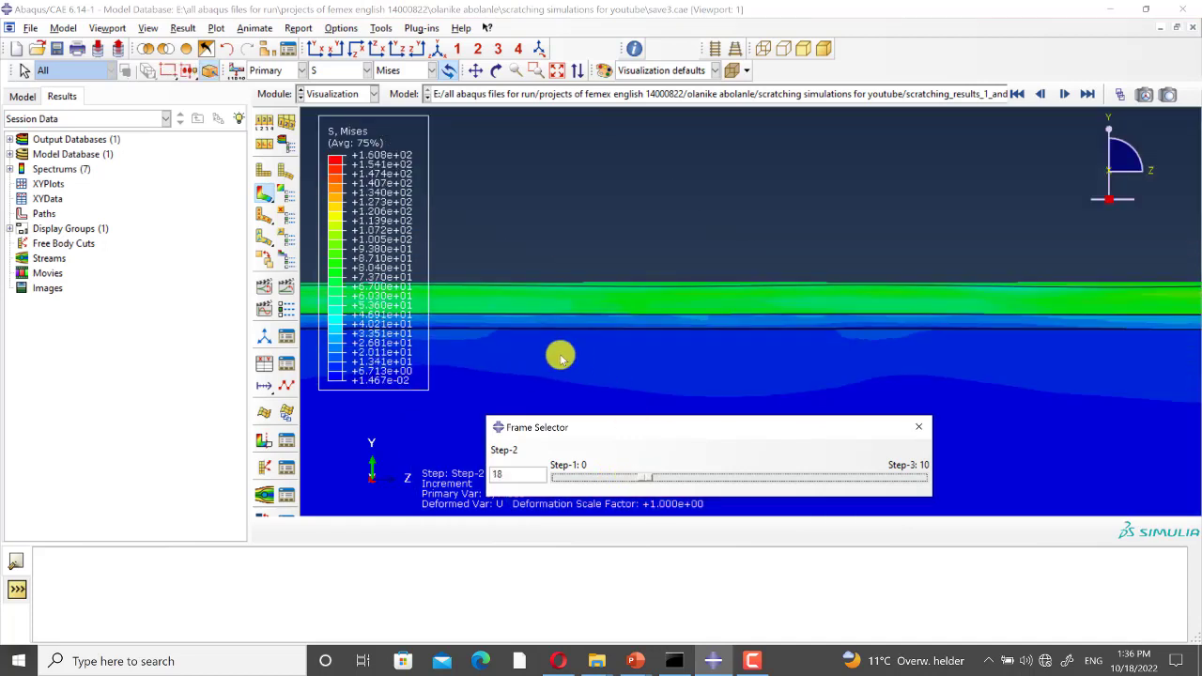
pyautogui.scroll(7, 557, 346)
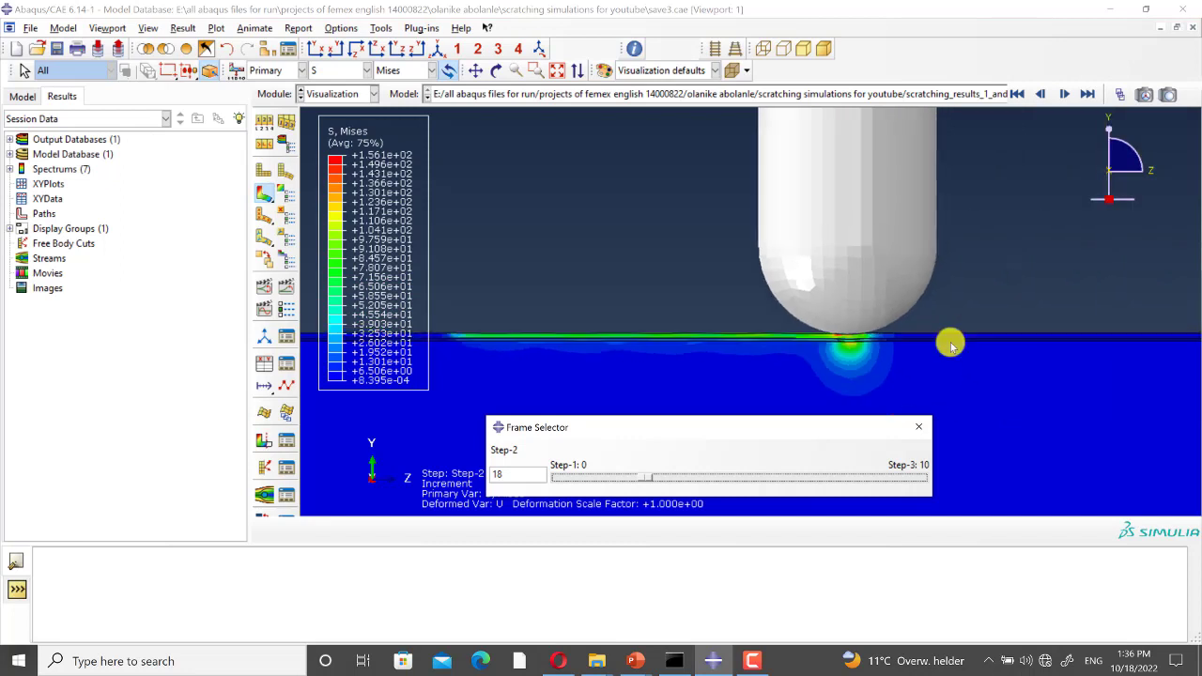
pyautogui.scroll(-7, 947, 343)
pyautogui.scroll(-4, 713, 324)
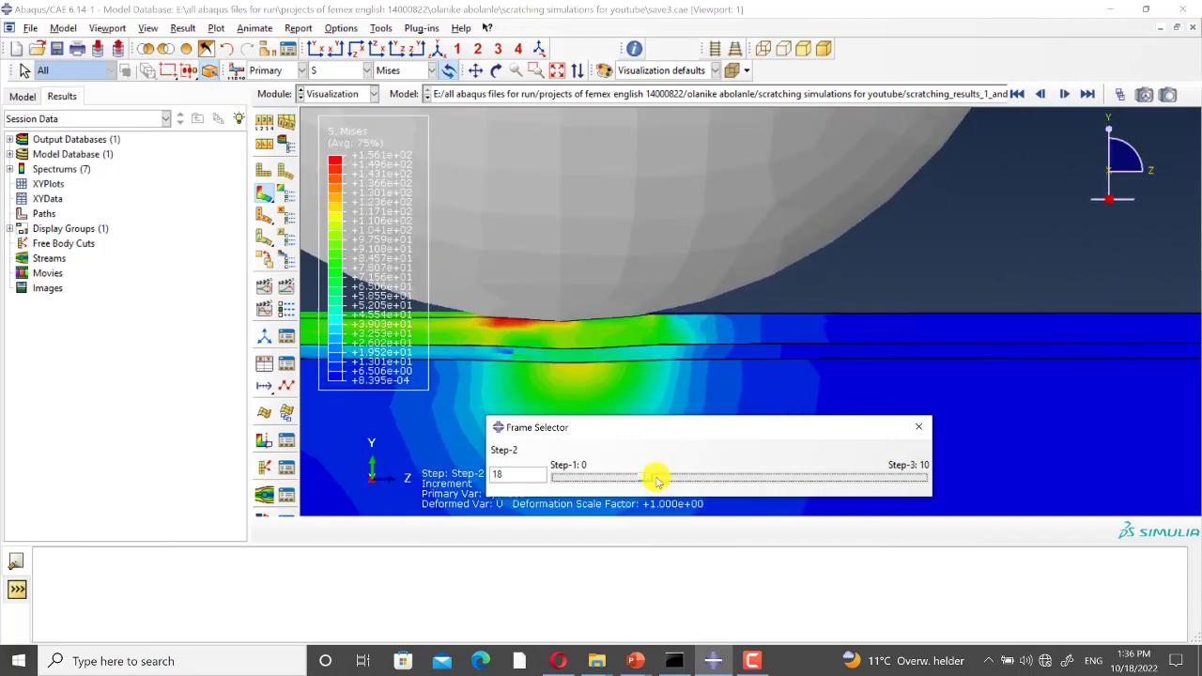
# Jump to Step-2, frame 43, and inspect the stress zone under the indenter.
pyautogui.moveTo(644, 477); pyautogui.dragTo(721, 476)
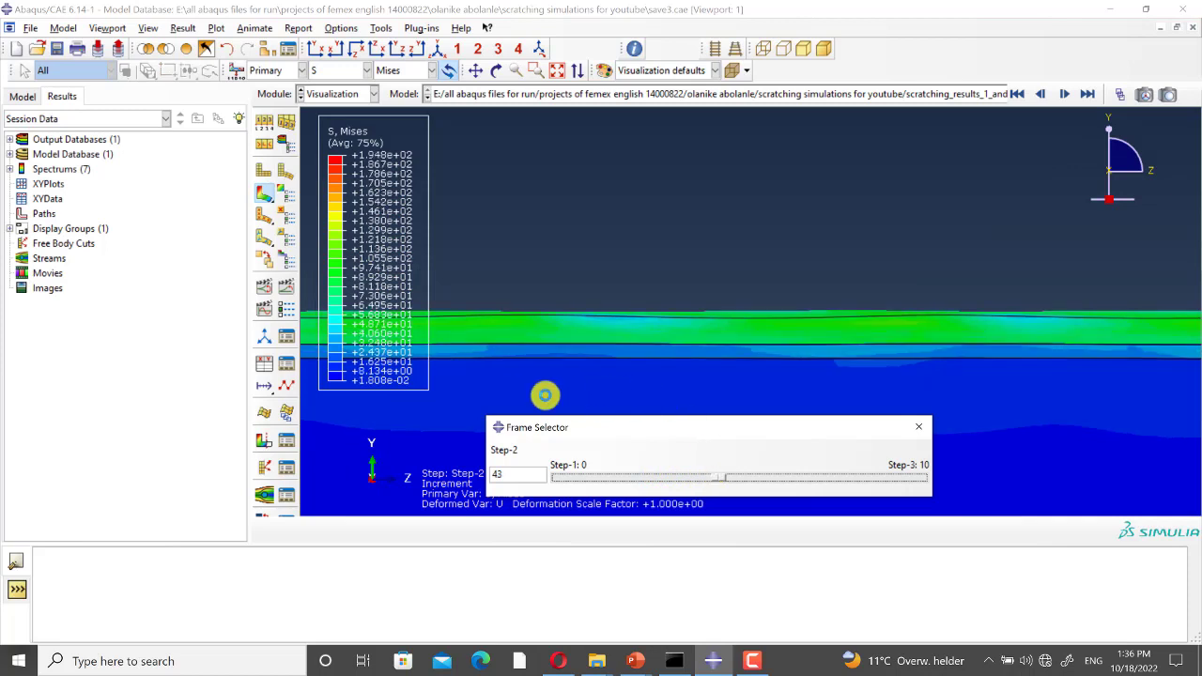
pyautogui.scroll(10, 620, 387)
pyautogui.scroll(-4, 631, 395)
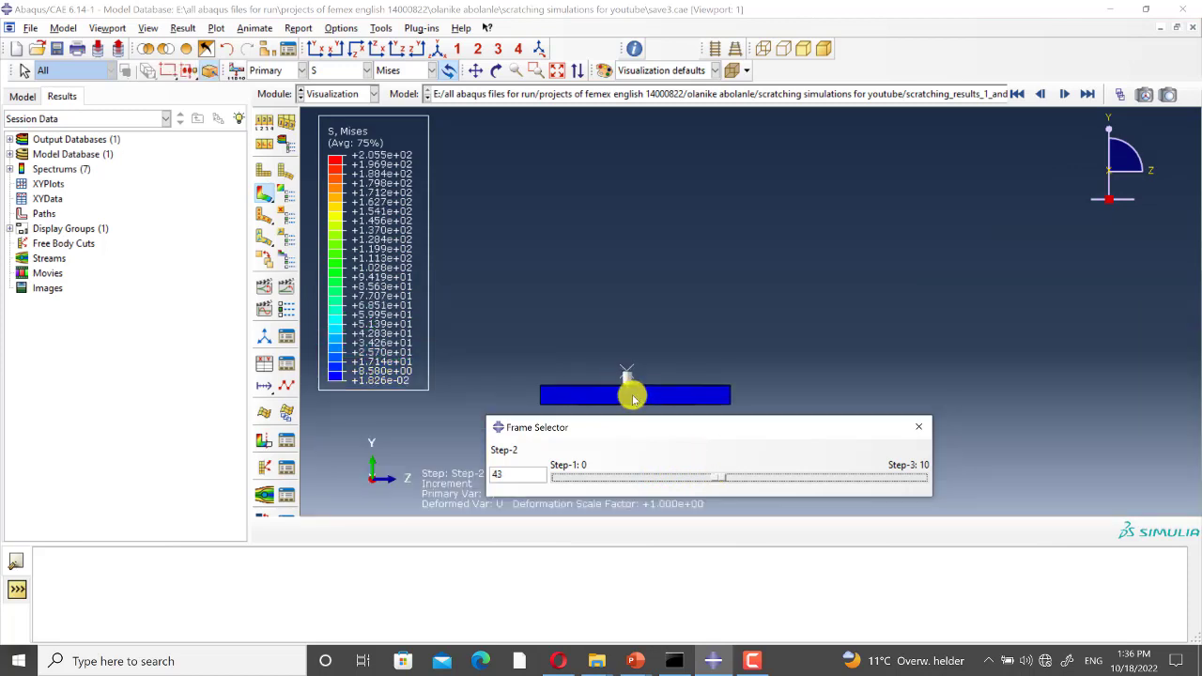
pyautogui.scroll(-5, 628, 388)
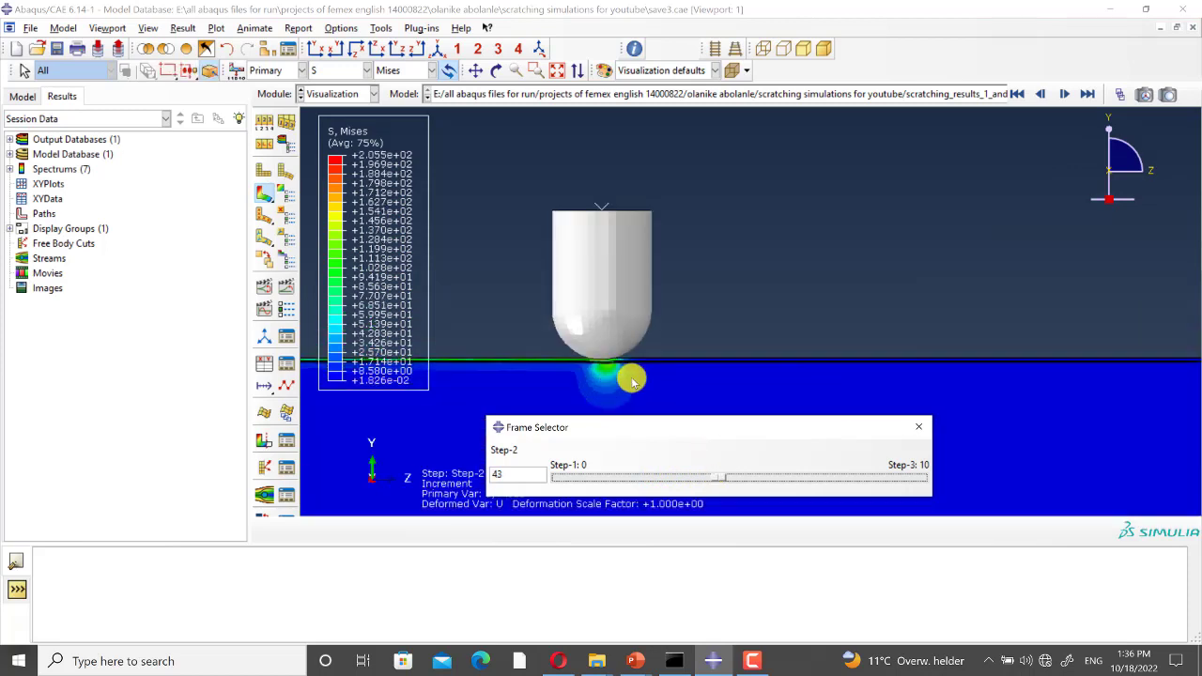
pyautogui.scroll(-1, 643, 399)
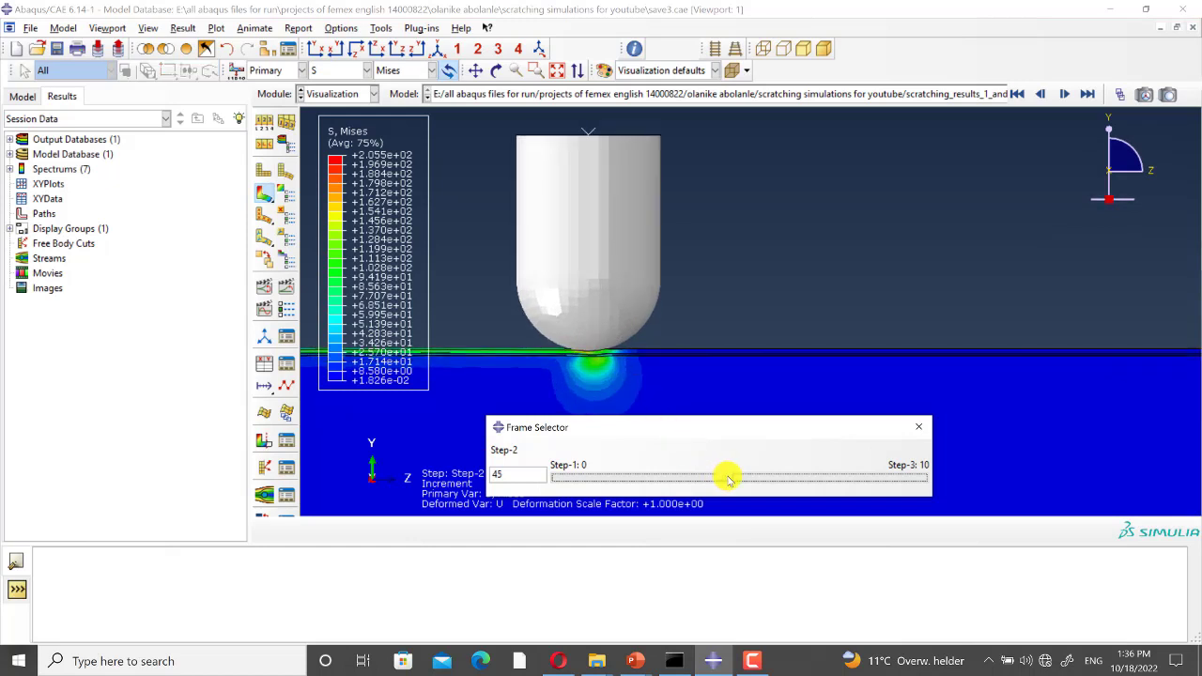
# Go to Step-2, frame 72, and examine the scratch track and indenter contact in a close-up 3D view.
pyautogui.moveTo(728, 475); pyautogui.dragTo(791, 479)
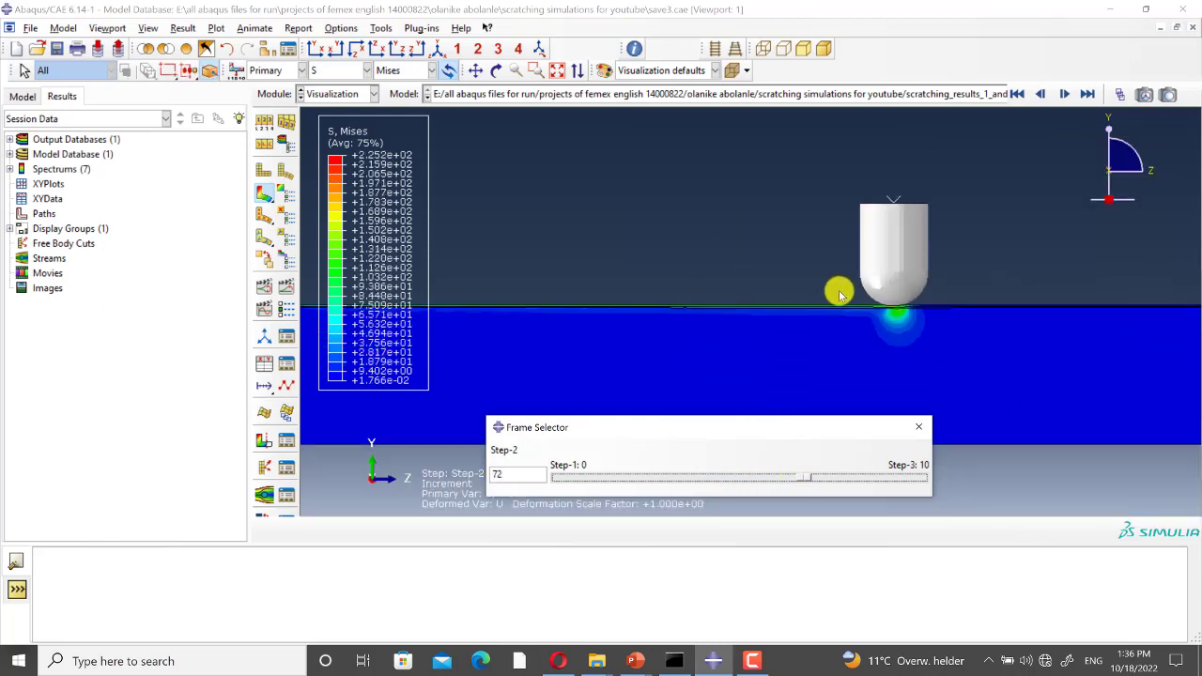
pyautogui.moveTo(836, 290); pyautogui.dragTo(849, 335)
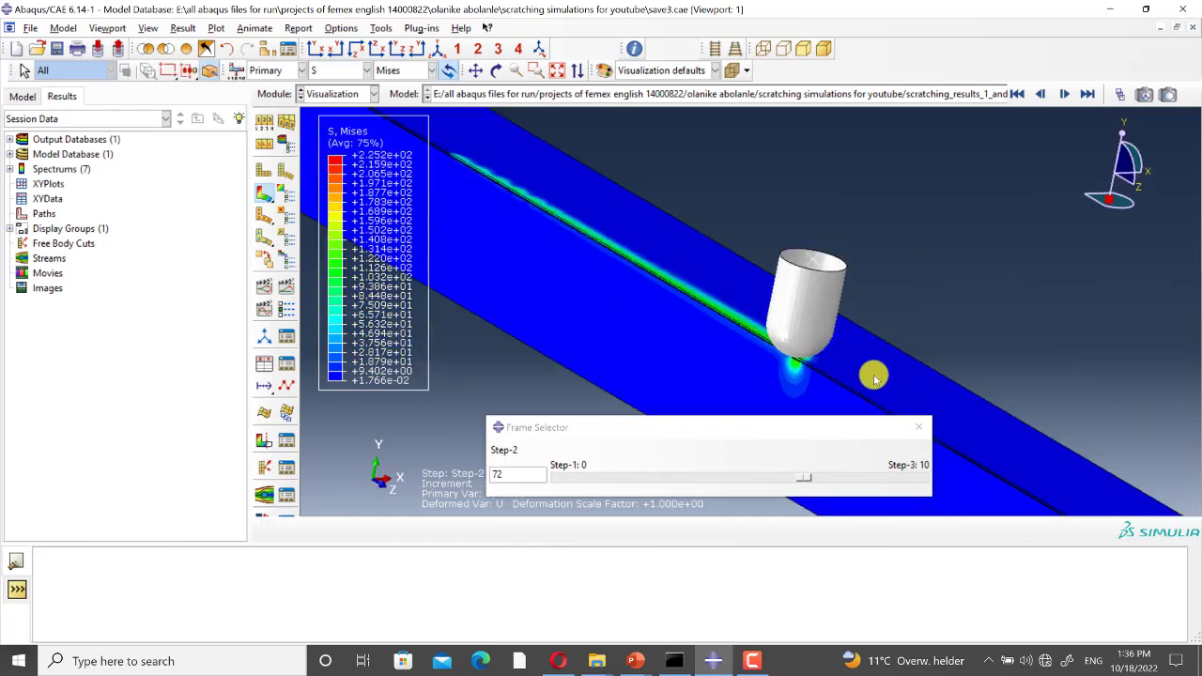
pyautogui.scroll(5, 873, 374)
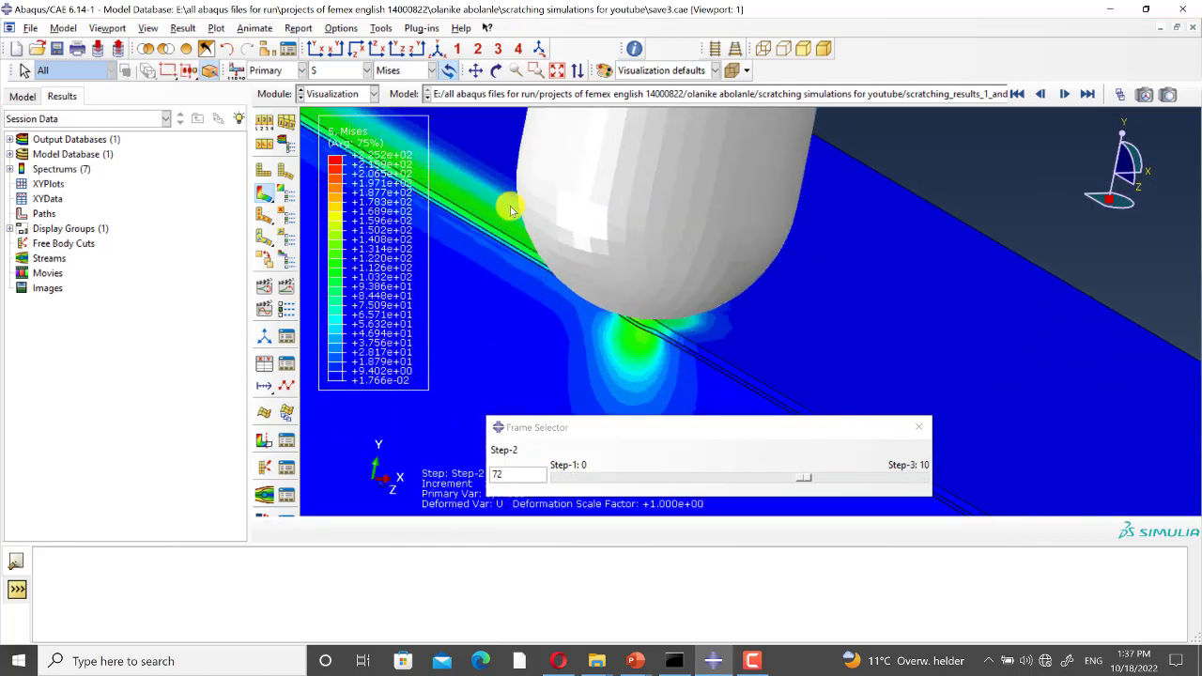
# Remove the TIP-1 part instance from the display and examine the stress in the exposed scratch from the opposite side.
pyautogui.click(268, 48)
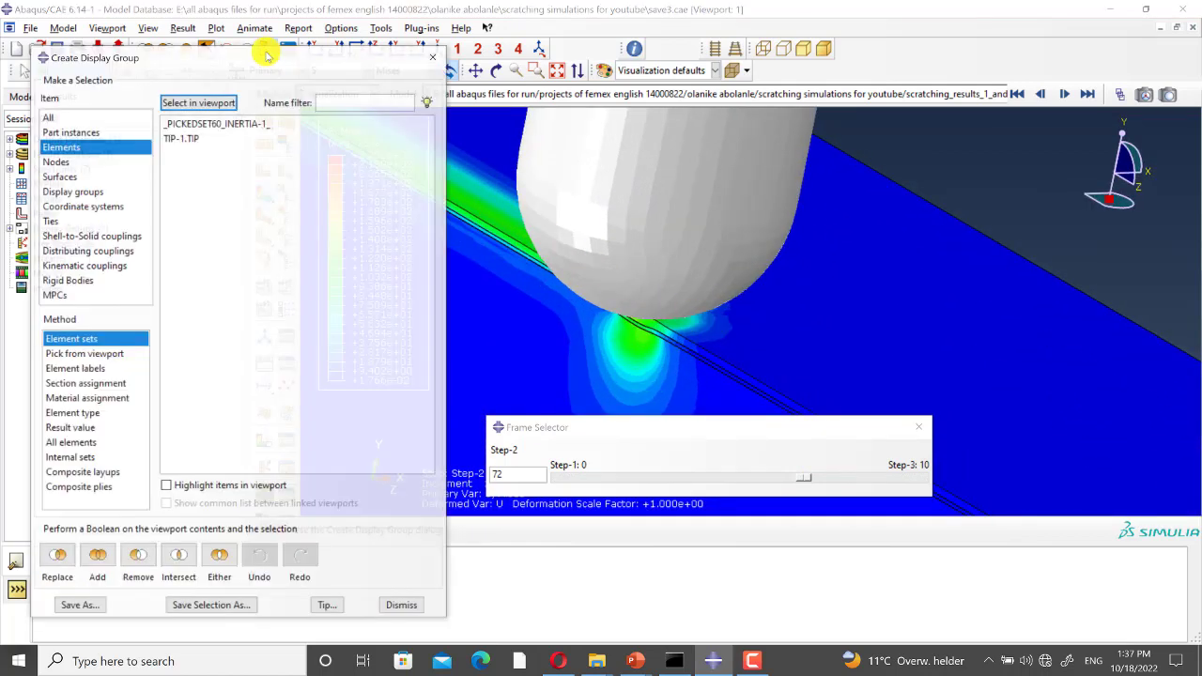
pyautogui.click(98, 133)
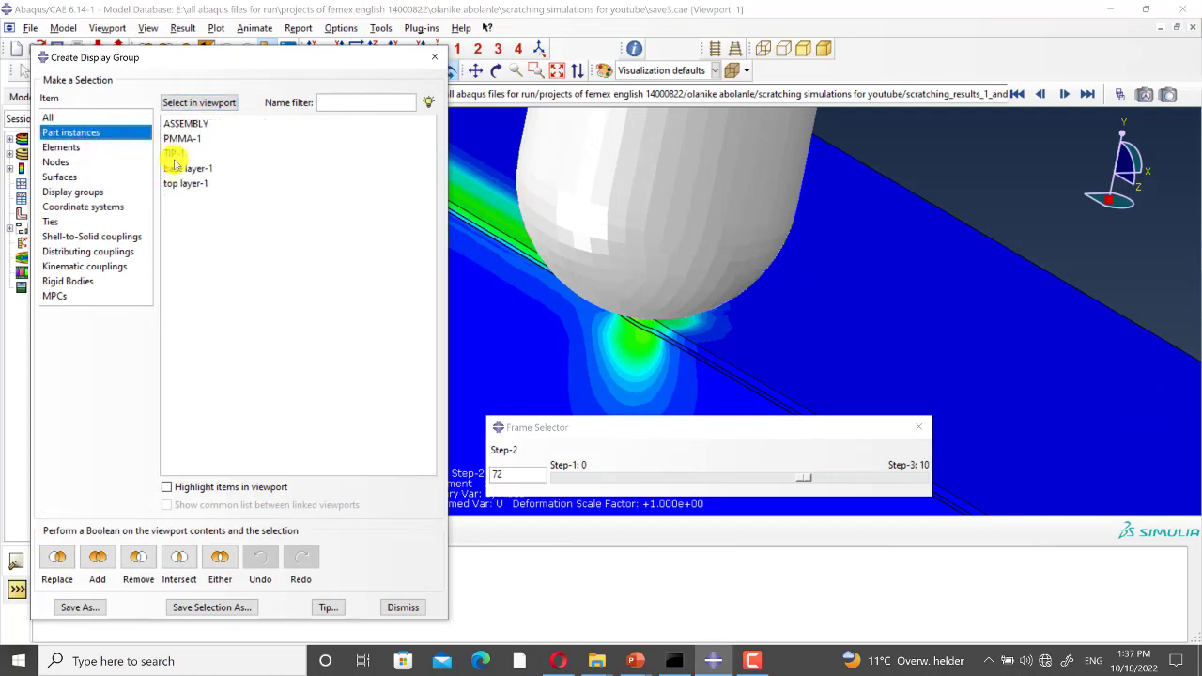
pyautogui.click(175, 154)
pyautogui.click(150, 560)
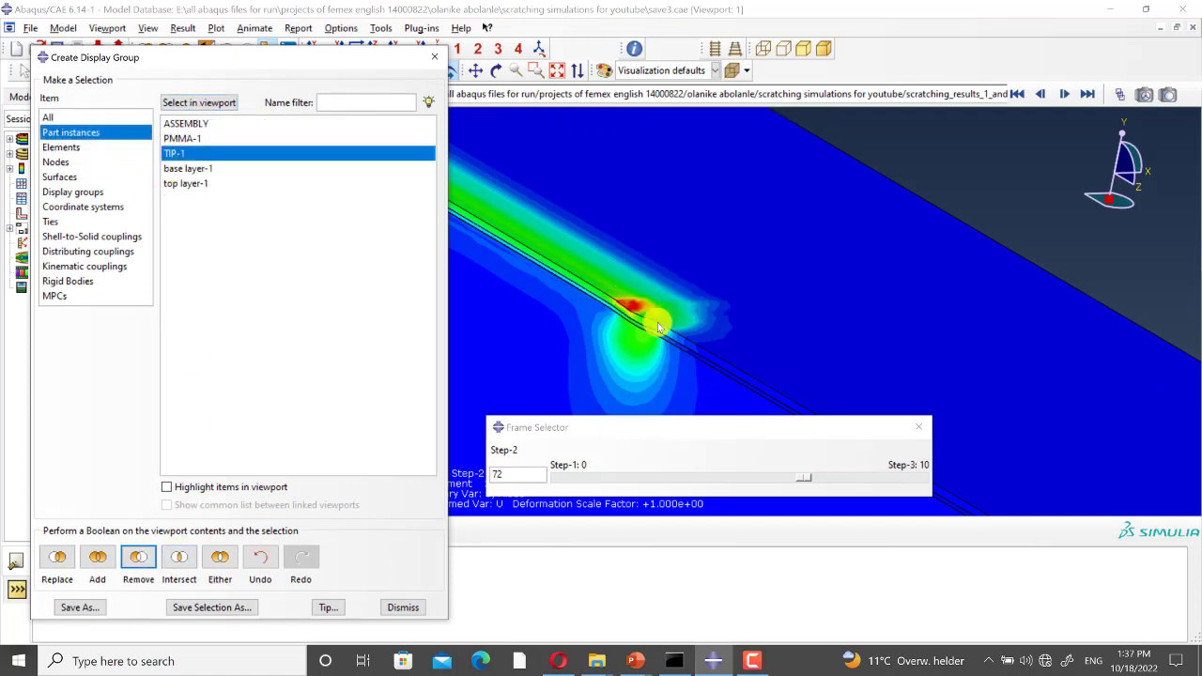
pyautogui.scroll(5, 670, 220)
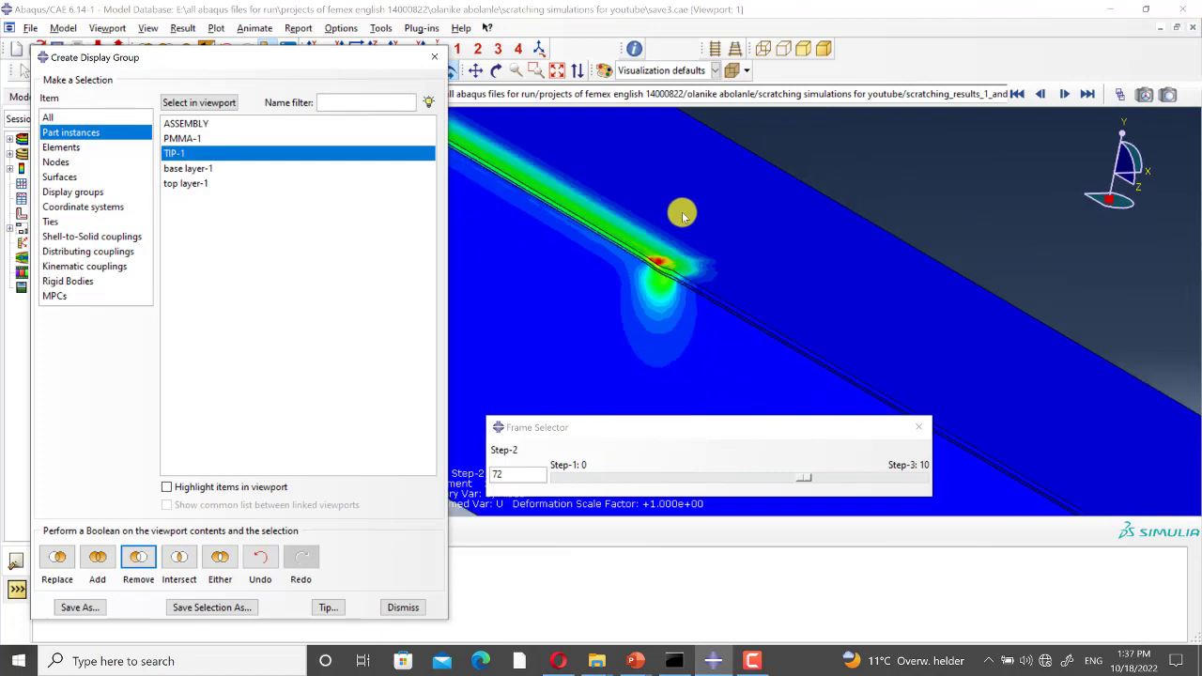
pyautogui.keyDown('ctrl'); pyautogui.keyDown('alt'); pyautogui.moveTo(993, 351); pyautogui.dragTo(737, 431); pyautogui.keyUp('alt'); pyautogui.keyUp('ctrl')
# Advance to Step-2, frame 95, and inspect the Mises stress along the exposed scratch track.
pyautogui.click(810, 481)
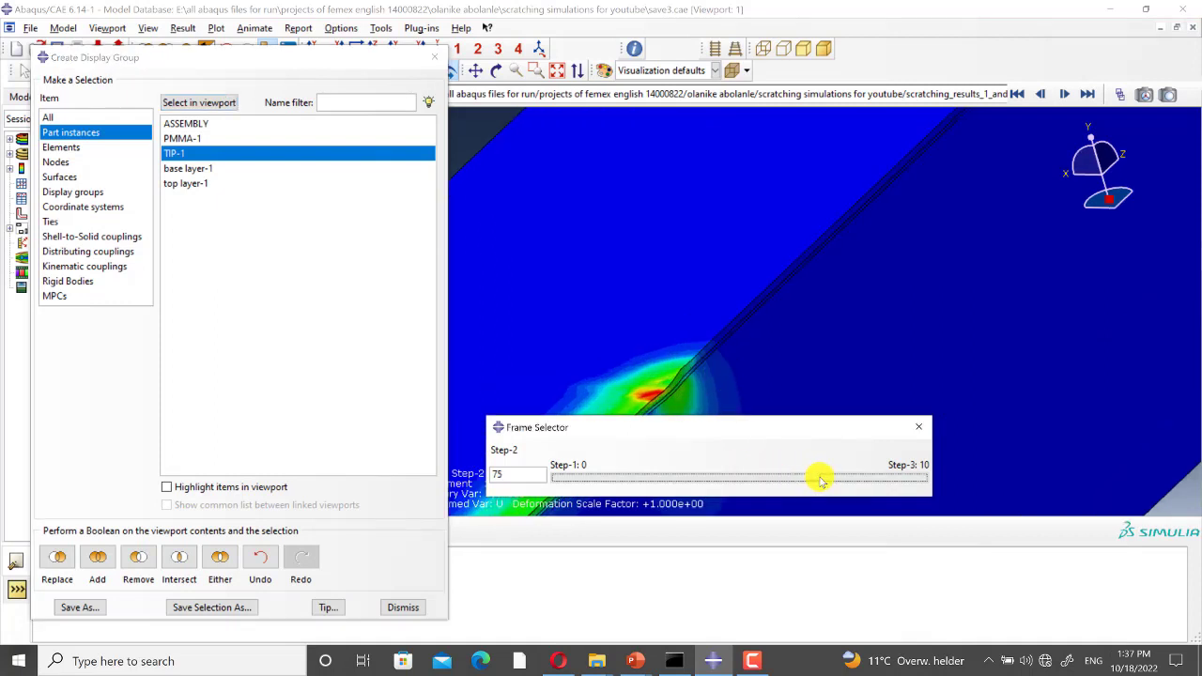
pyautogui.moveTo(825, 475); pyautogui.dragTo(876, 475)
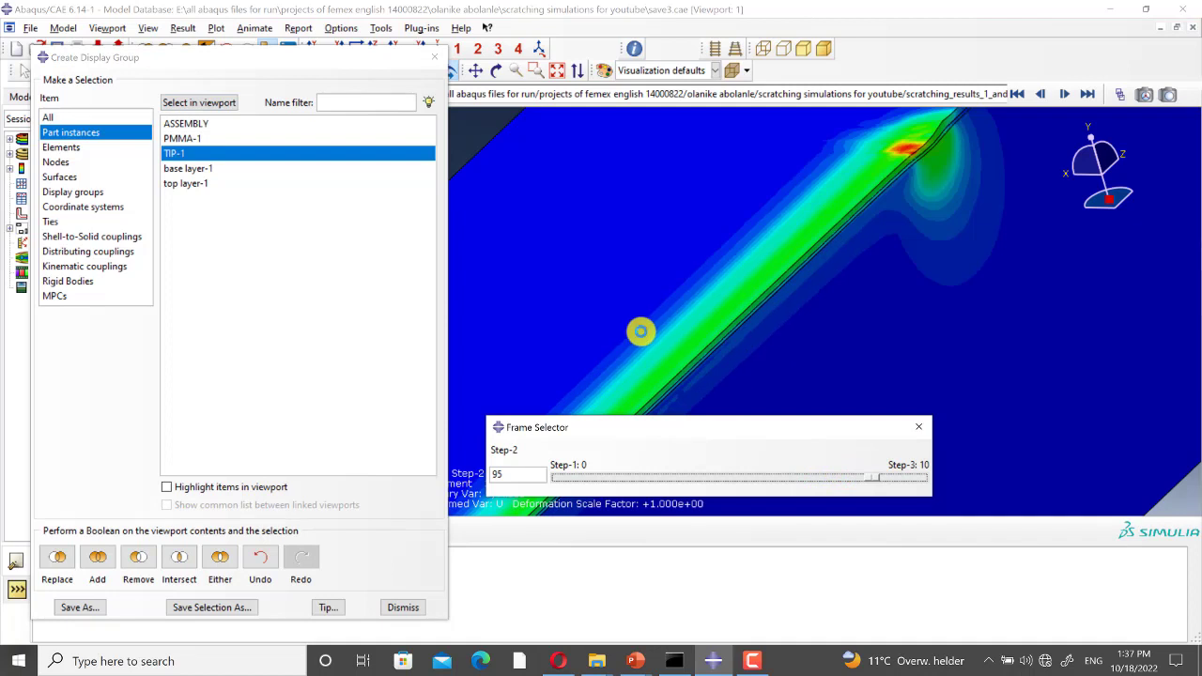
pyautogui.scroll(2, 641, 333)
pyautogui.scroll(-5, 640, 343)
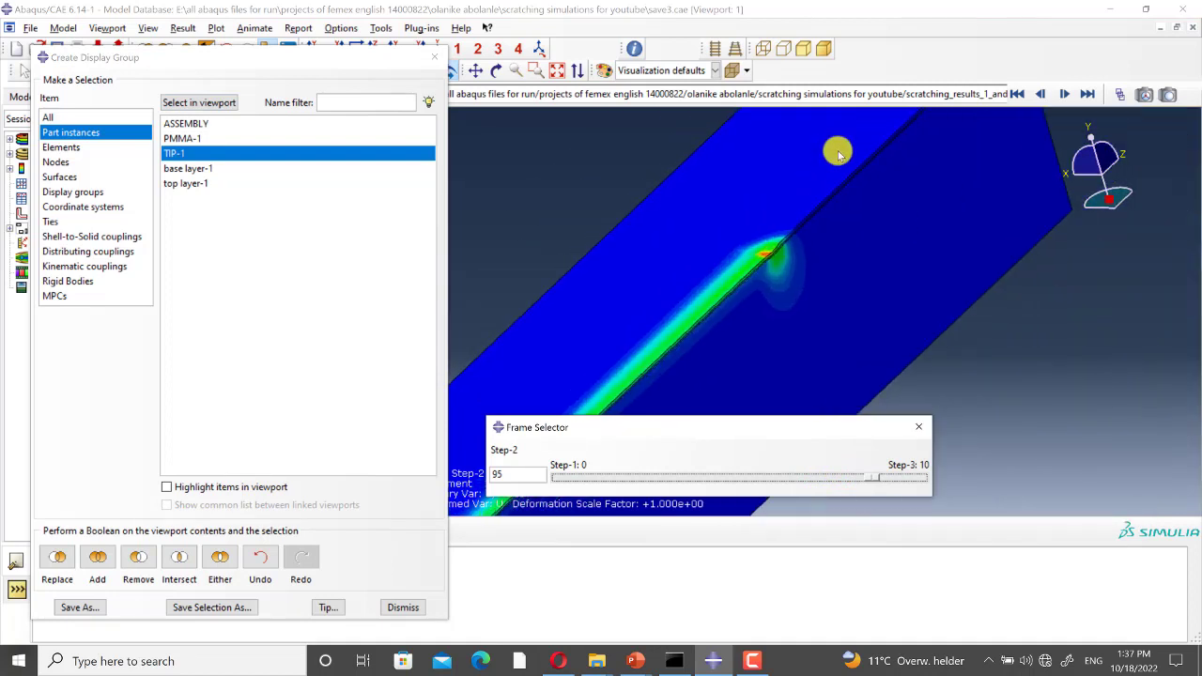
pyautogui.scroll(2, 837, 151)
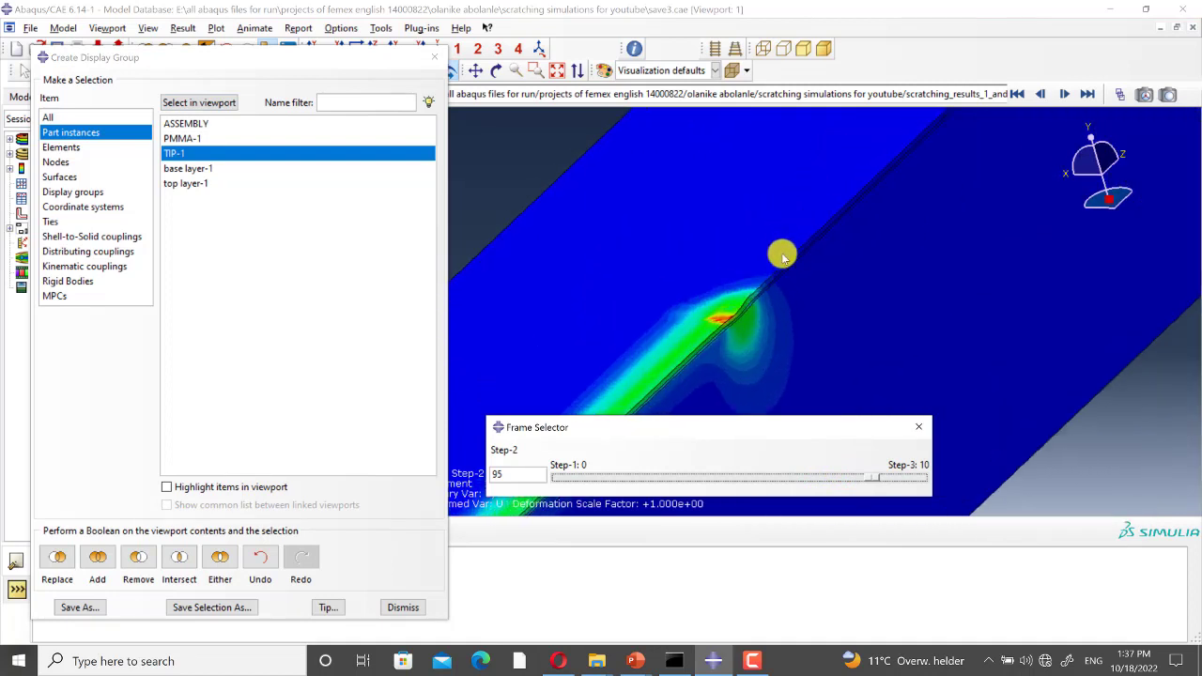
# Go to Step-3, frame 2, inspect the stress at the scratch end up close, and close the display group dialog.
pyautogui.click(893, 475)
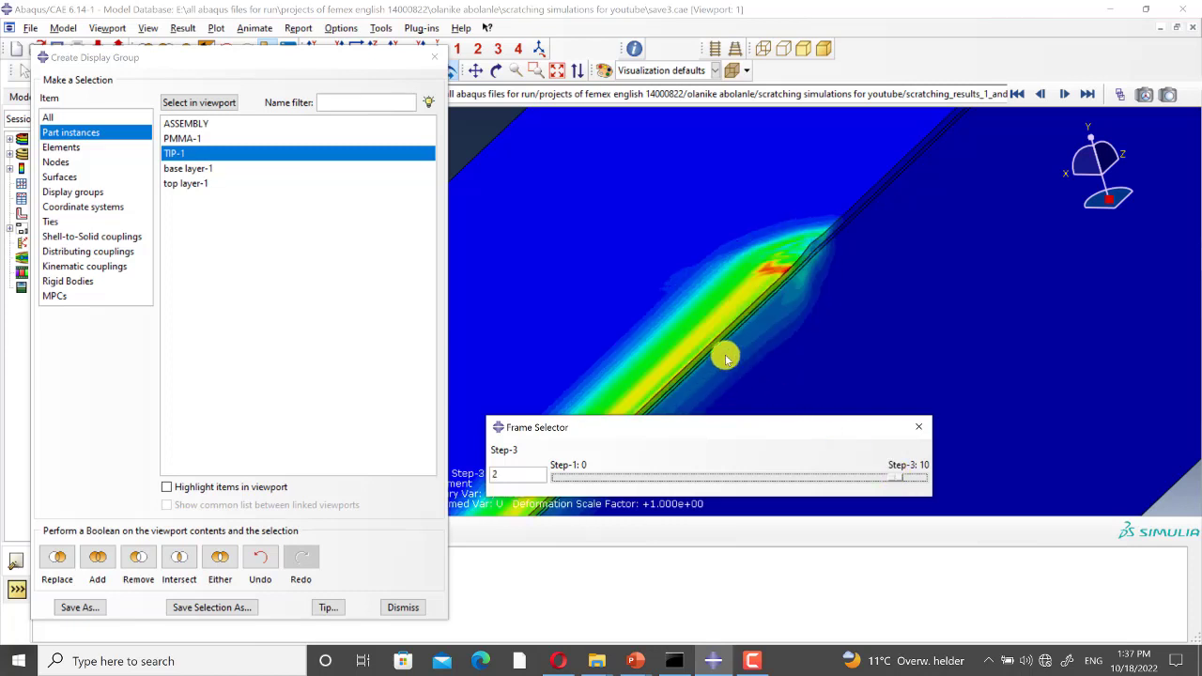
pyautogui.scroll(4, 758, 305)
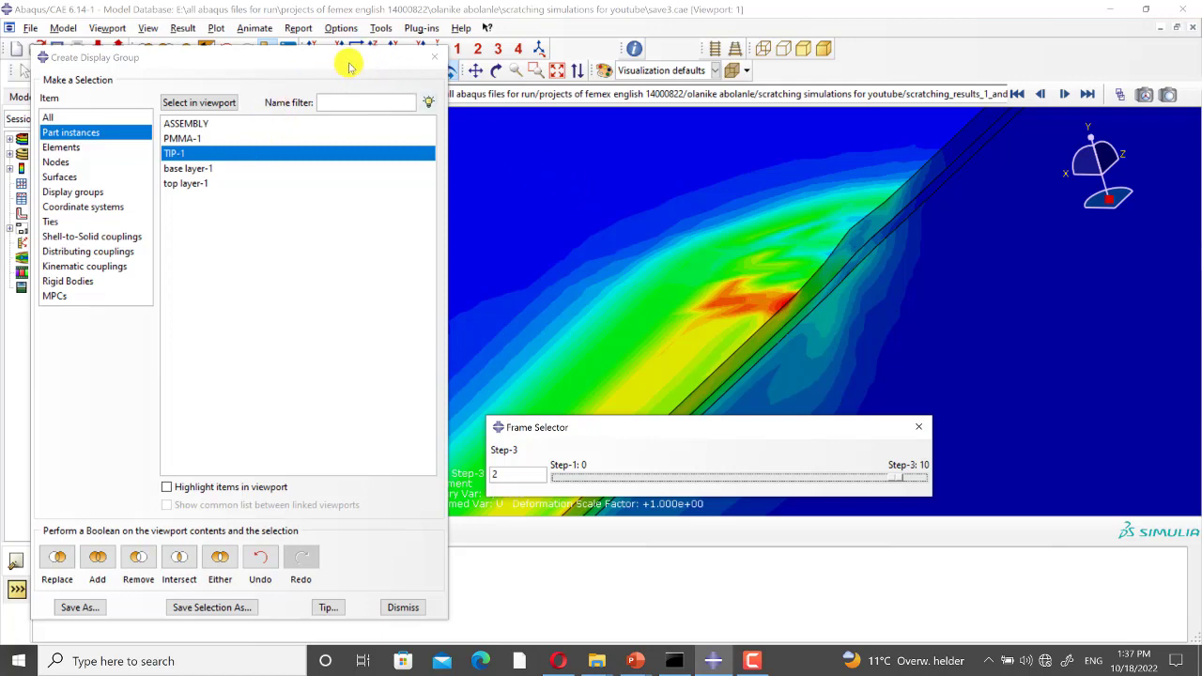
pyautogui.moveTo(348, 64); pyautogui.dragTo(302, 149)
pyautogui.click(389, 143)
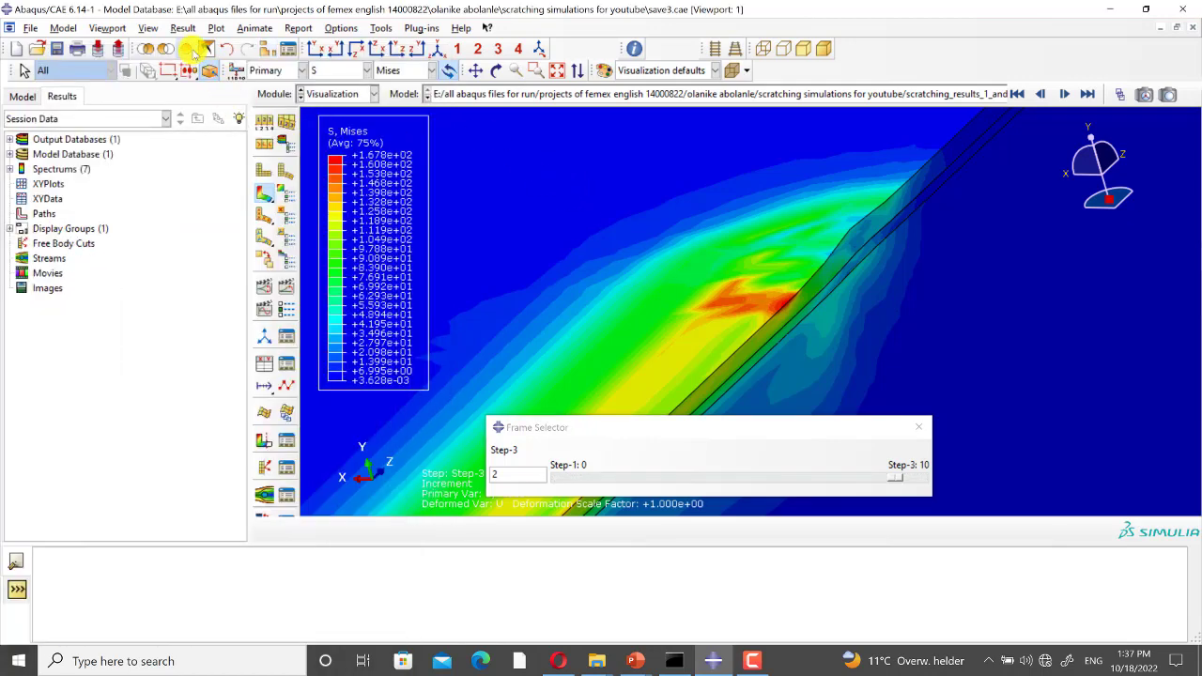
# Redisplay the complete model and examine the indenter contact up close in the Y-Z side view.
pyautogui.click(206, 49)
pyautogui.click(418, 48)
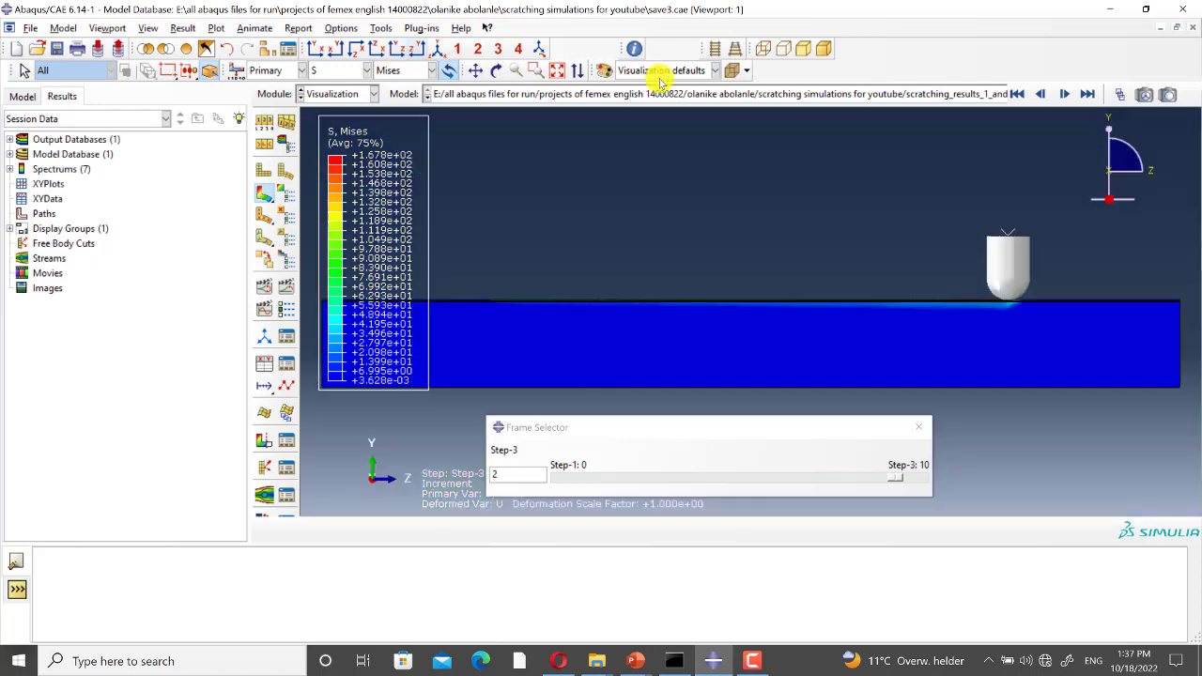
pyautogui.scroll(6, 1096, 309)
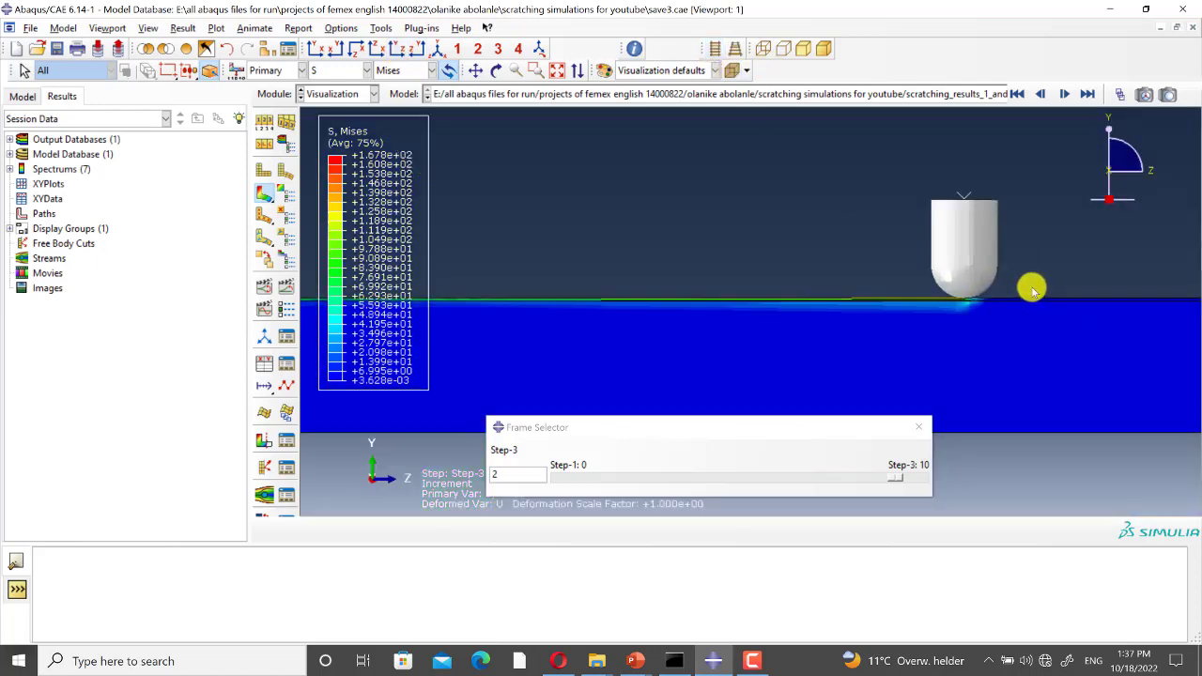
pyautogui.scroll(8, 896, 324)
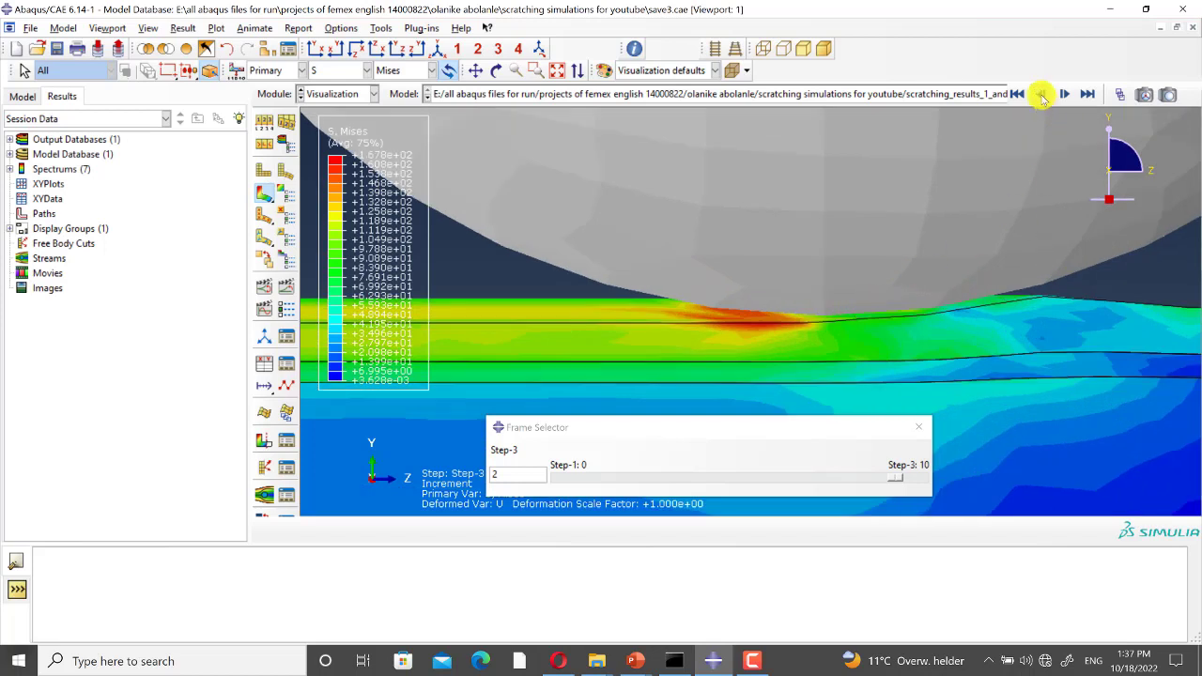
# Step back frame by frame to Step-2, frame 99, and inspect the layer stresses under the indenter.
pyautogui.click(1041, 94)
pyautogui.click(1041, 93)
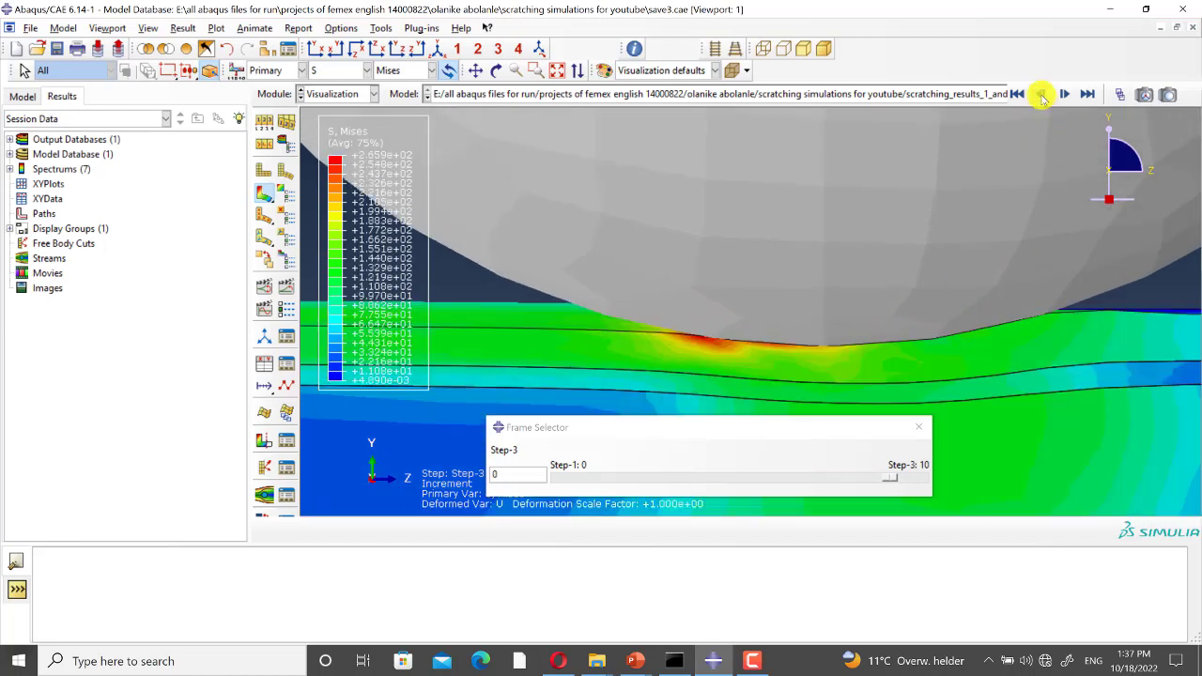
pyautogui.click(1041, 94)
pyautogui.click(1041, 94)
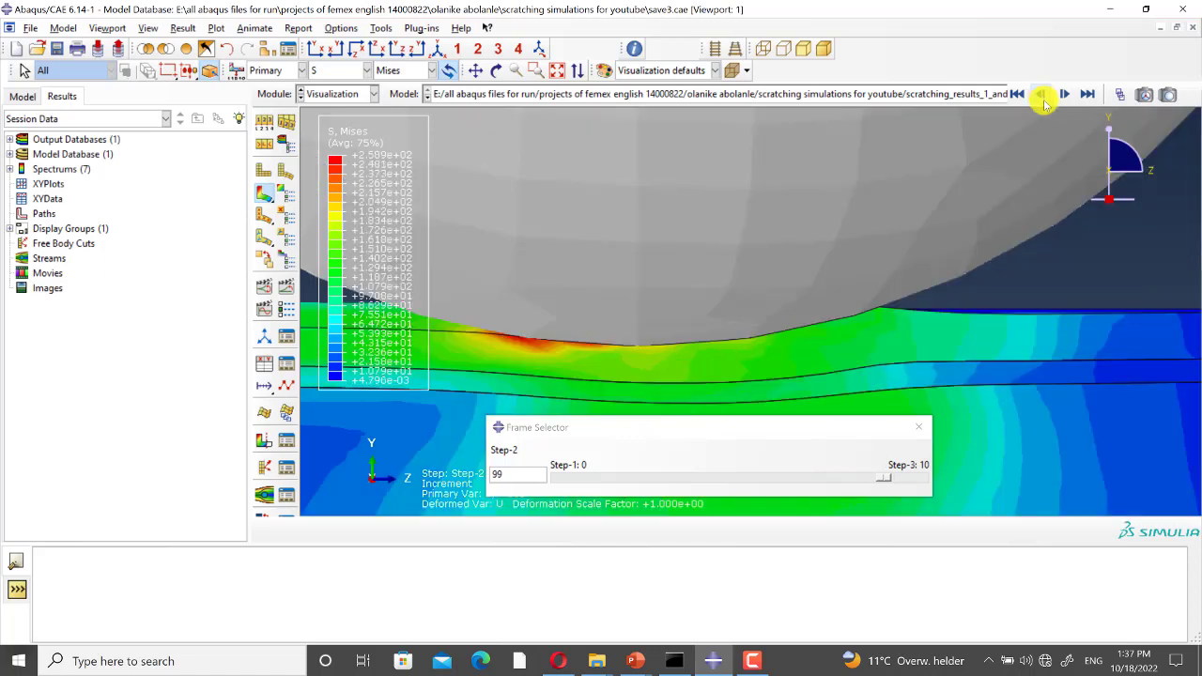
# Step forward frame by frame to Step-3, frame 10, and examine the stress as the indenter lifts off the layers.
pyautogui.click(1065, 94)
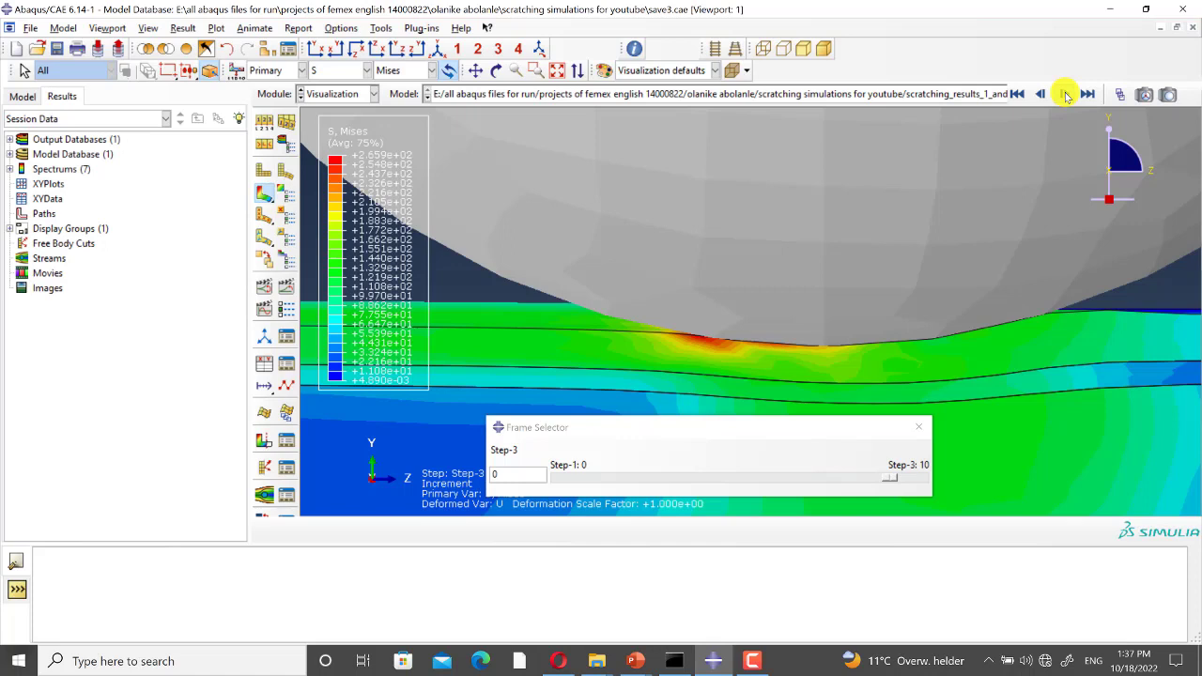
pyautogui.click(1065, 94)
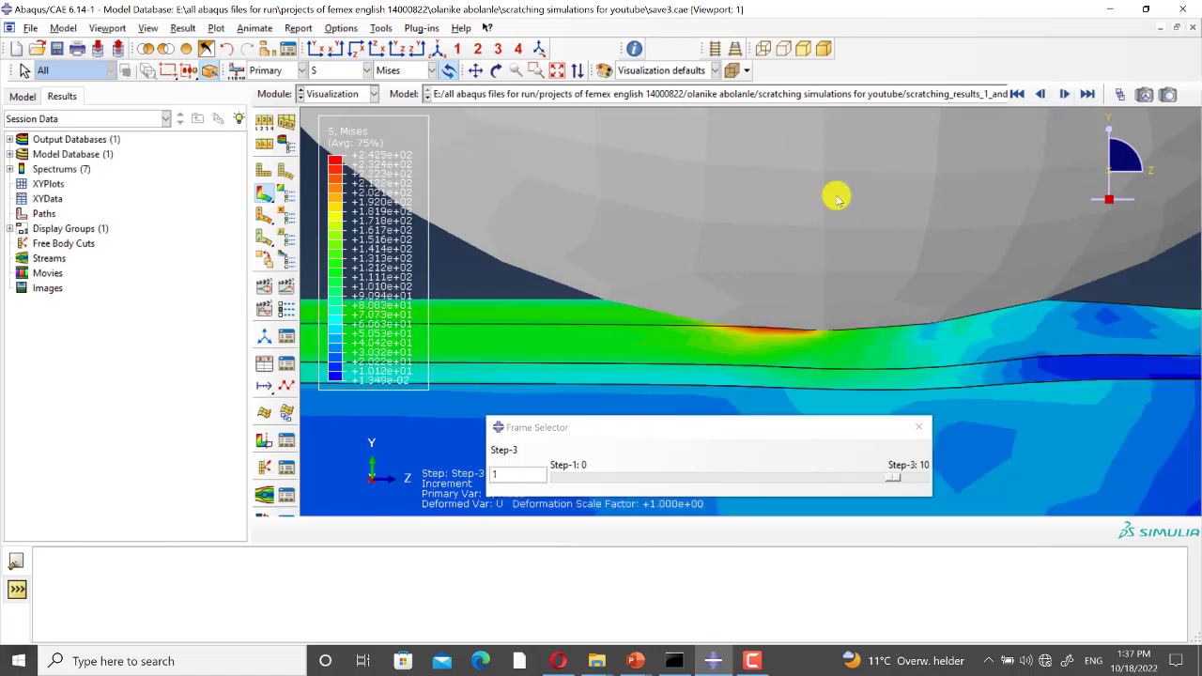
pyautogui.click(1065, 93)
pyautogui.click(1065, 93)
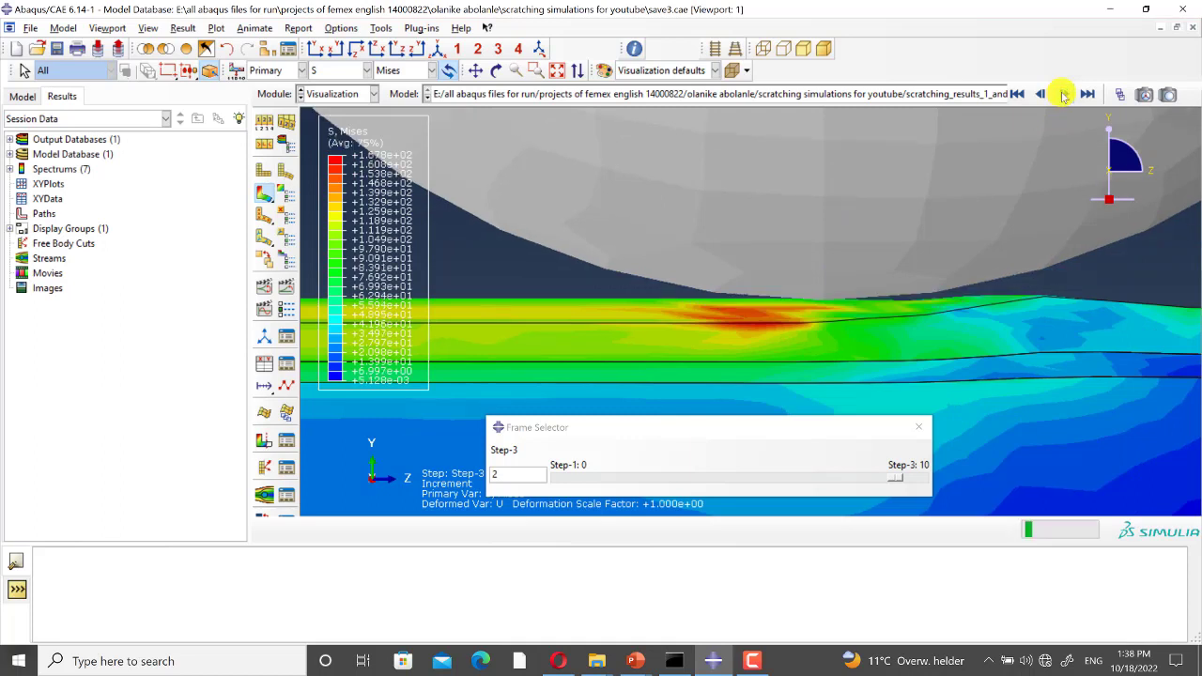
pyautogui.click(1065, 94)
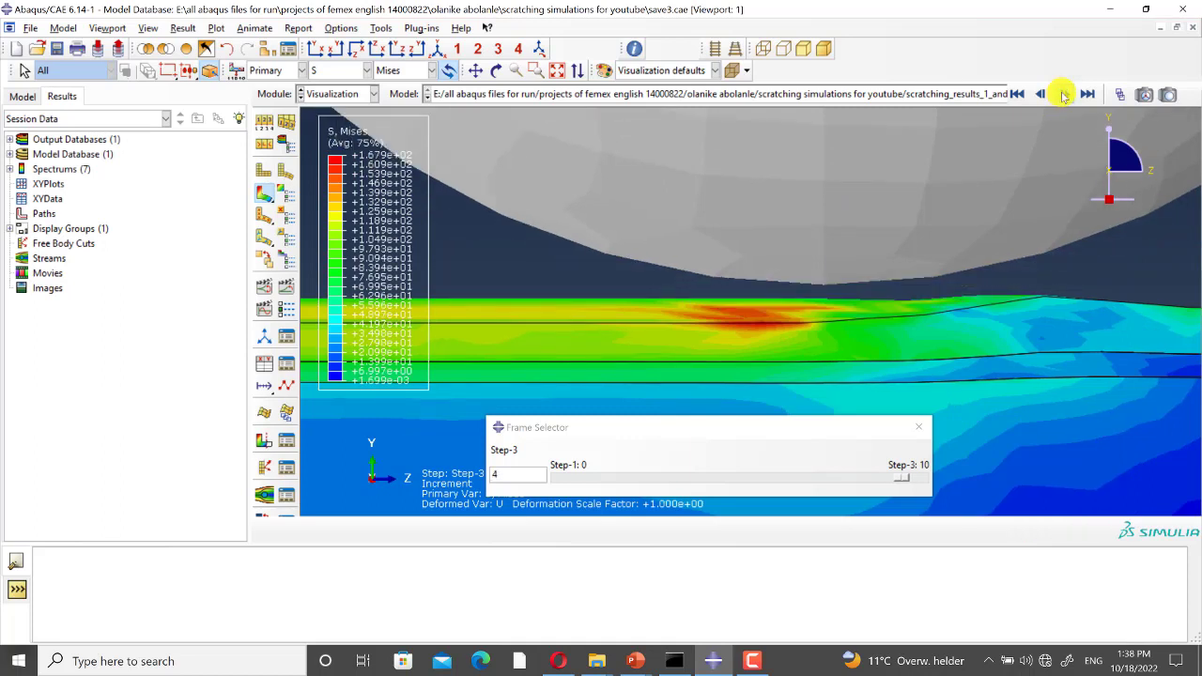
pyautogui.click(1065, 94)
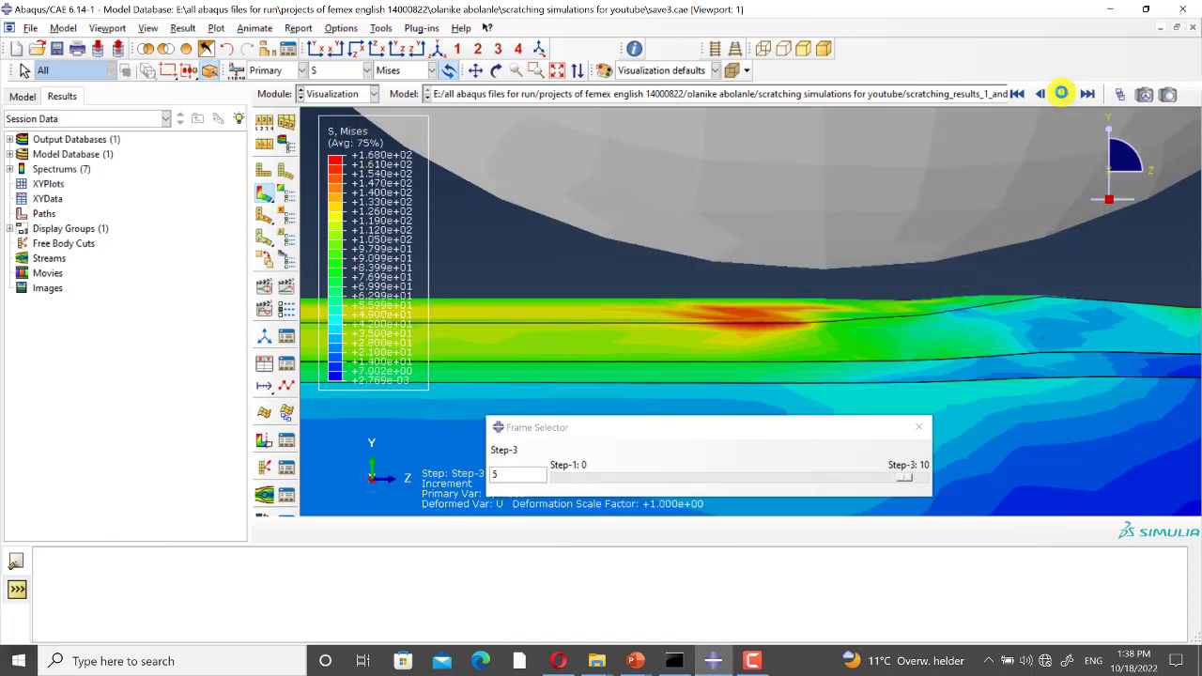
pyautogui.click(1064, 94)
pyautogui.click(1063, 94)
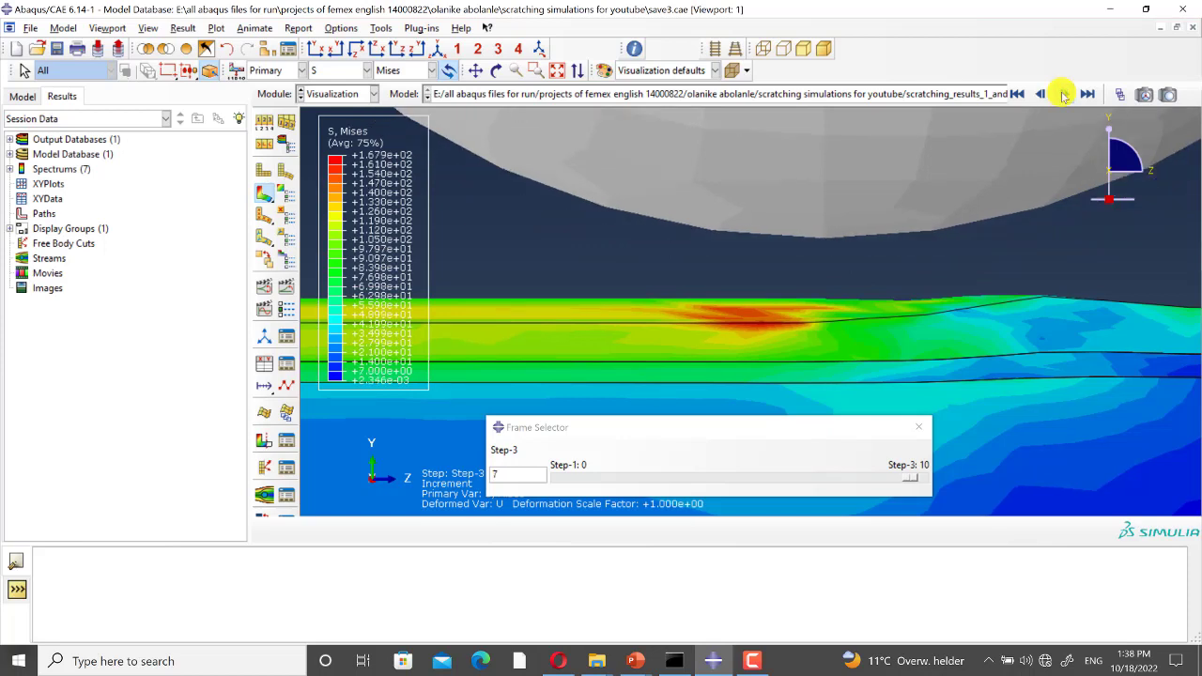
pyautogui.click(1064, 93)
pyautogui.click(1064, 93)
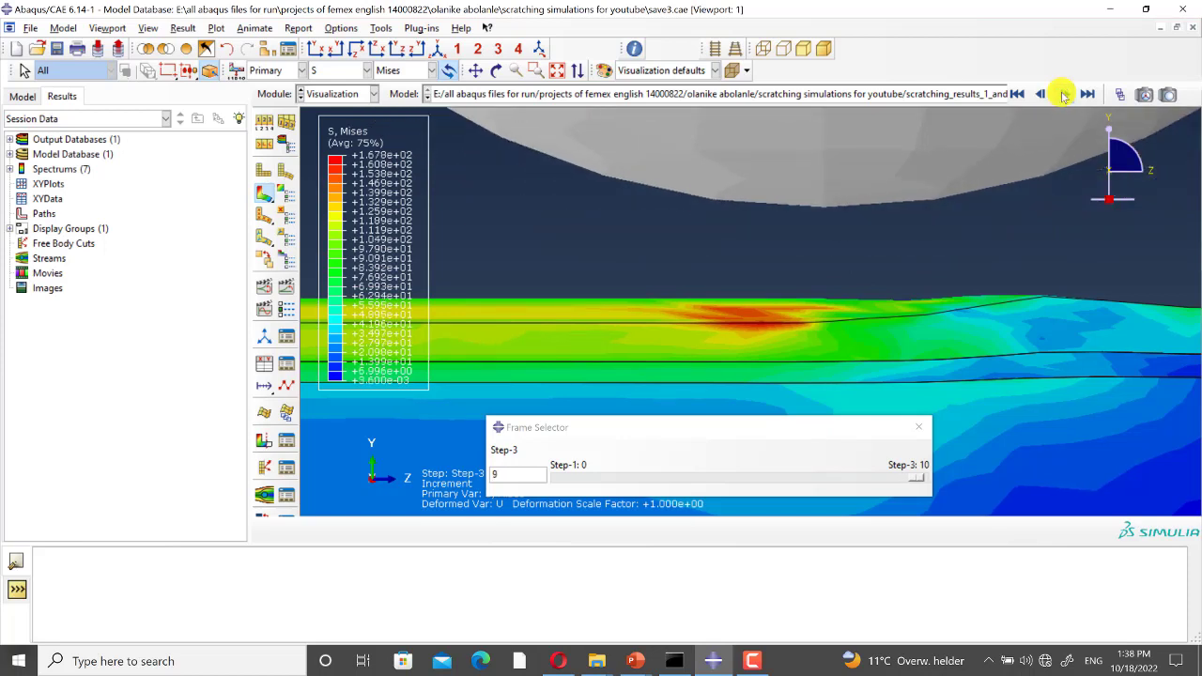
pyautogui.click(1063, 94)
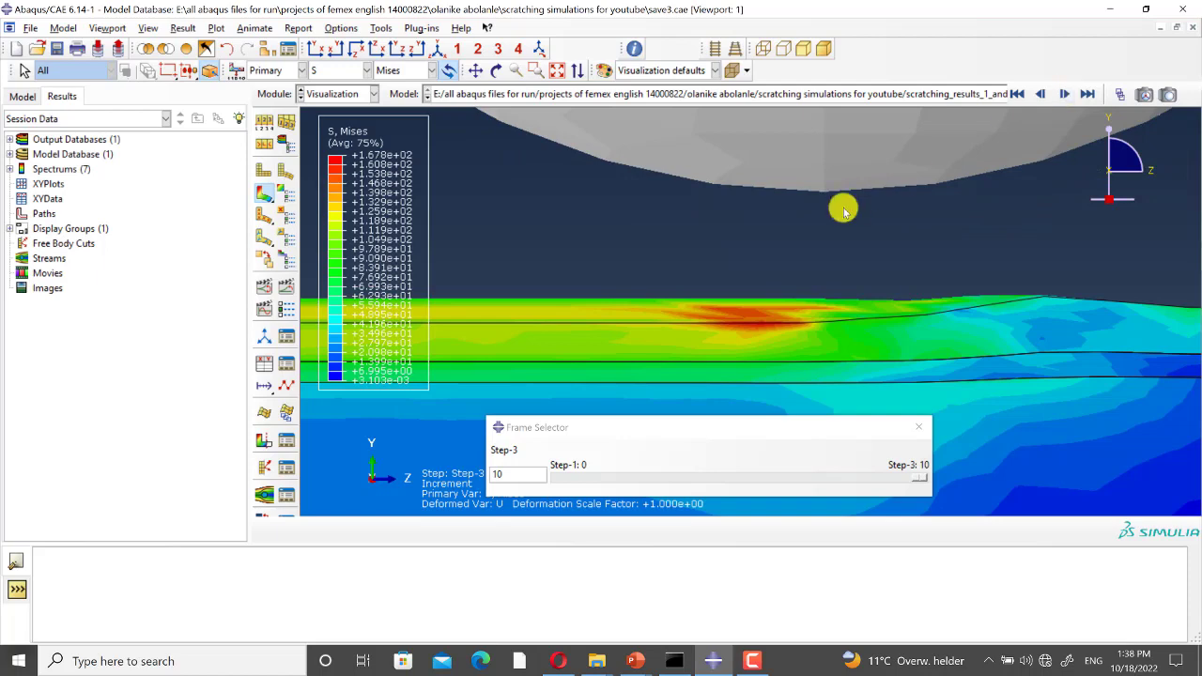
# Examine the residual Mises stress along the scratch from its starting end in an angled 3D view.
pyautogui.scroll(-6, 843, 207)
pyautogui.moveTo(858, 236); pyautogui.dragTo(706, 289)
pyautogui.scroll(-4, 1021, 329)
pyautogui.scroll(8, 633, 278)
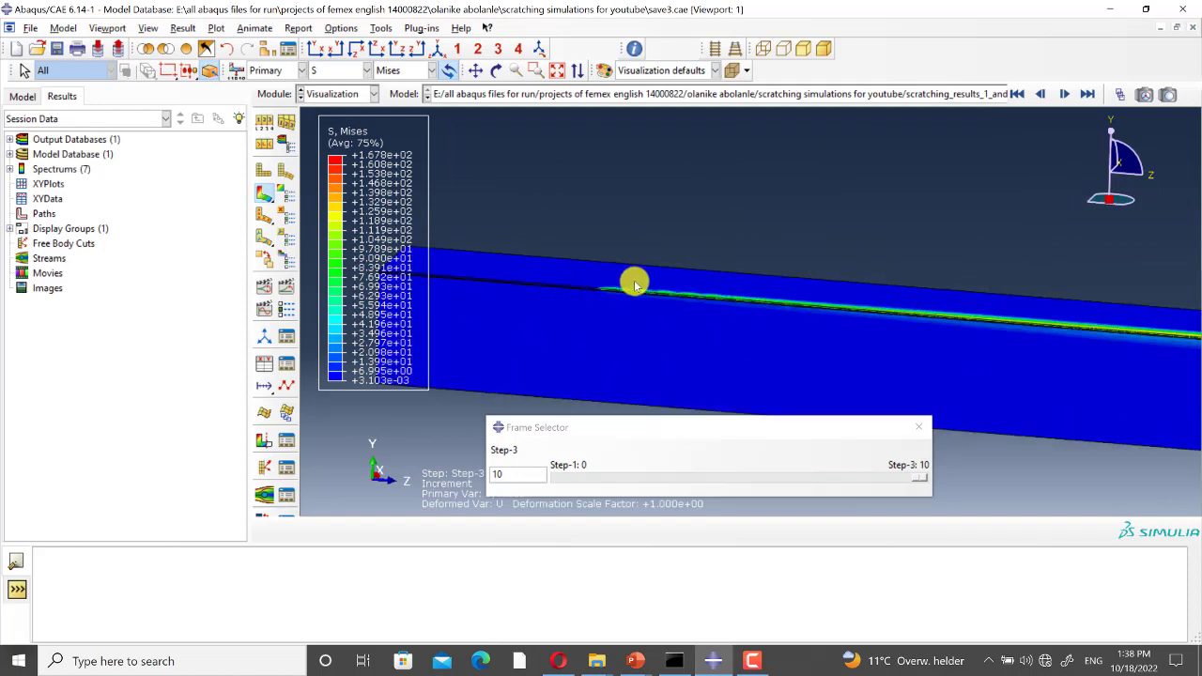
pyautogui.scroll(1, 595, 295)
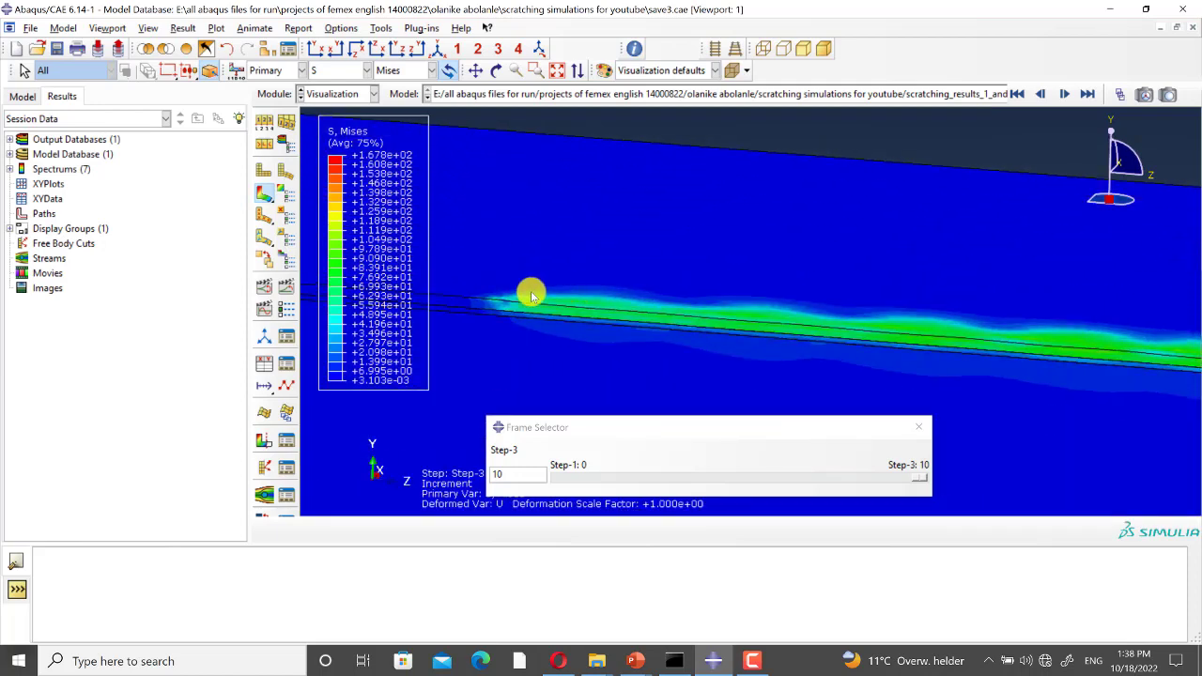
pyautogui.scroll(-4, 702, 291)
pyautogui.keyDown('ctrl'); pyautogui.keyDown('alt'); pyautogui.moveTo(702, 293); pyautogui.dragTo(459, 235); pyautogui.keyUp('alt'); pyautogui.keyUp('ctrl')
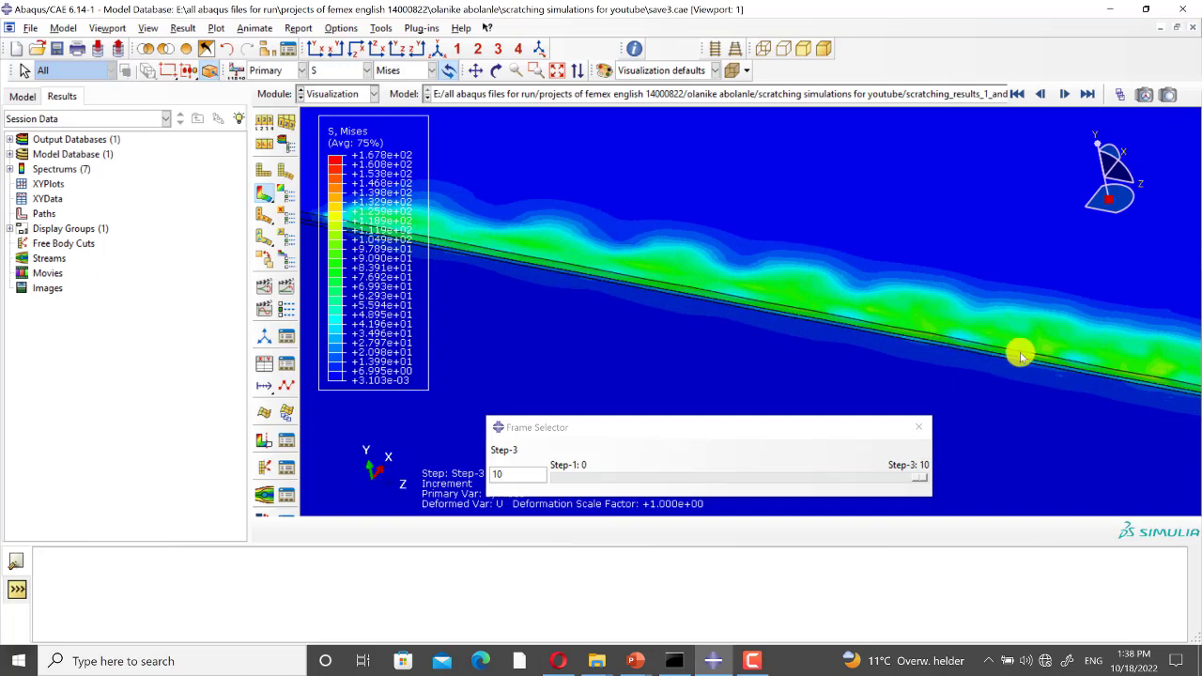
# Switch the contour variable to PEEQ and examine the equivalent plastic strain along the scratch up to the indenter.
pyautogui.click(340, 72)
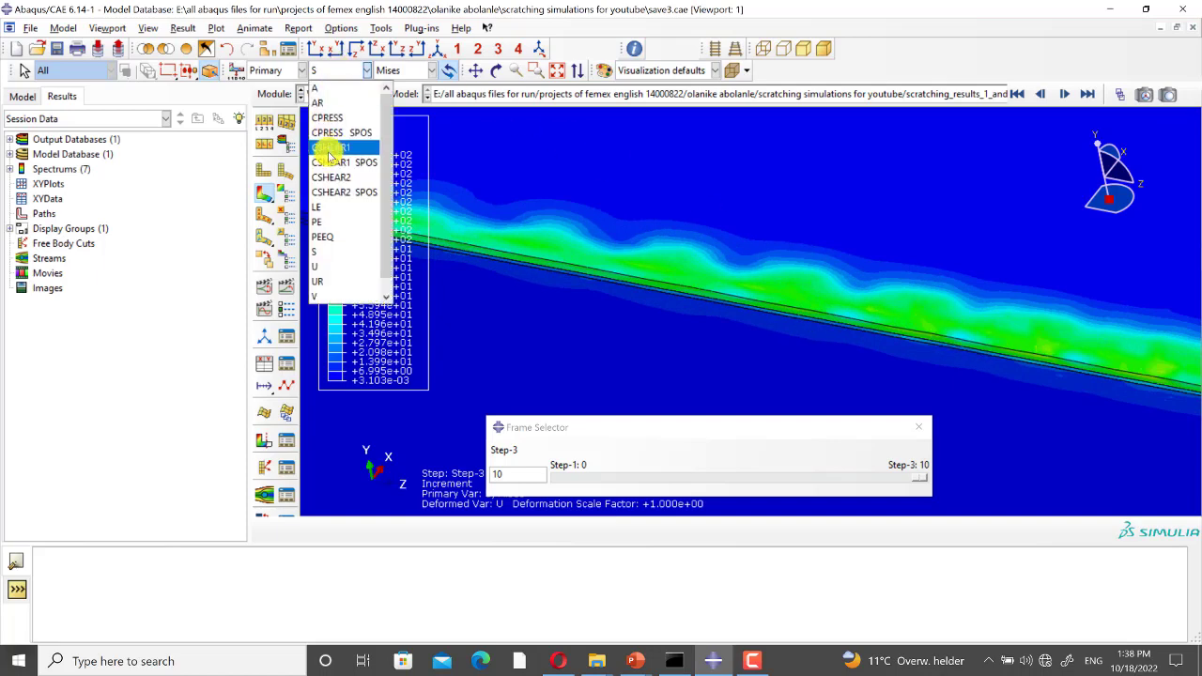
pyautogui.click(324, 240)
pyautogui.scroll(2, 735, 302)
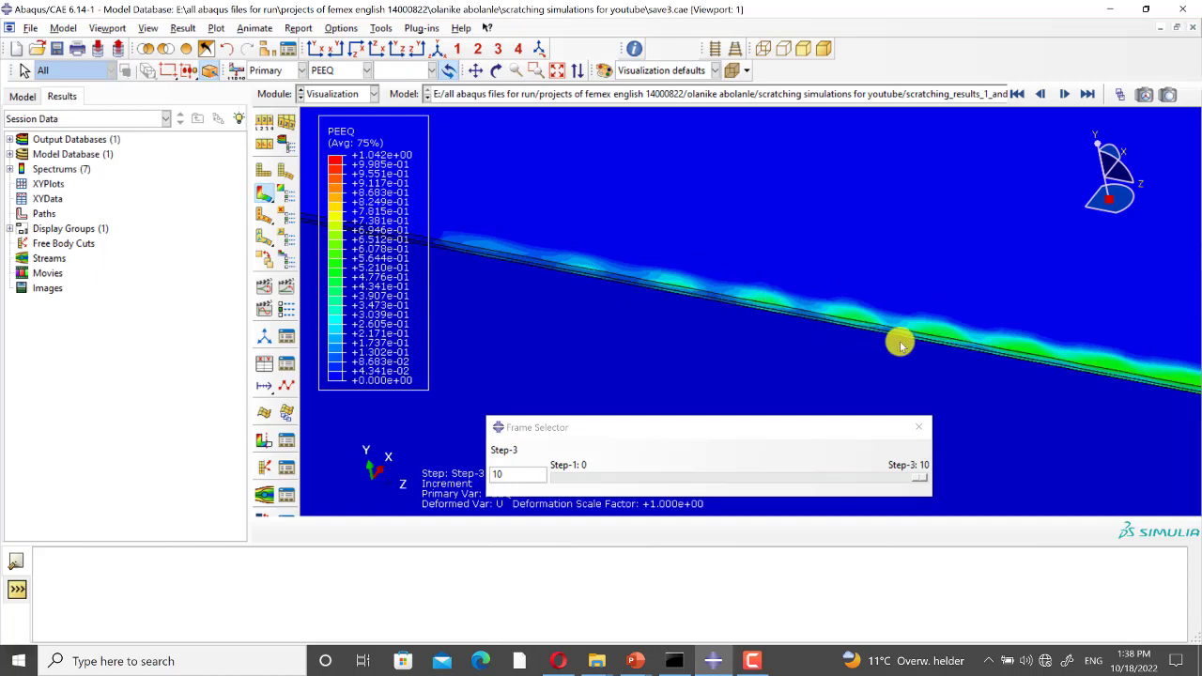
pyautogui.scroll(4, 497, 275)
pyautogui.scroll(-3, 848, 319)
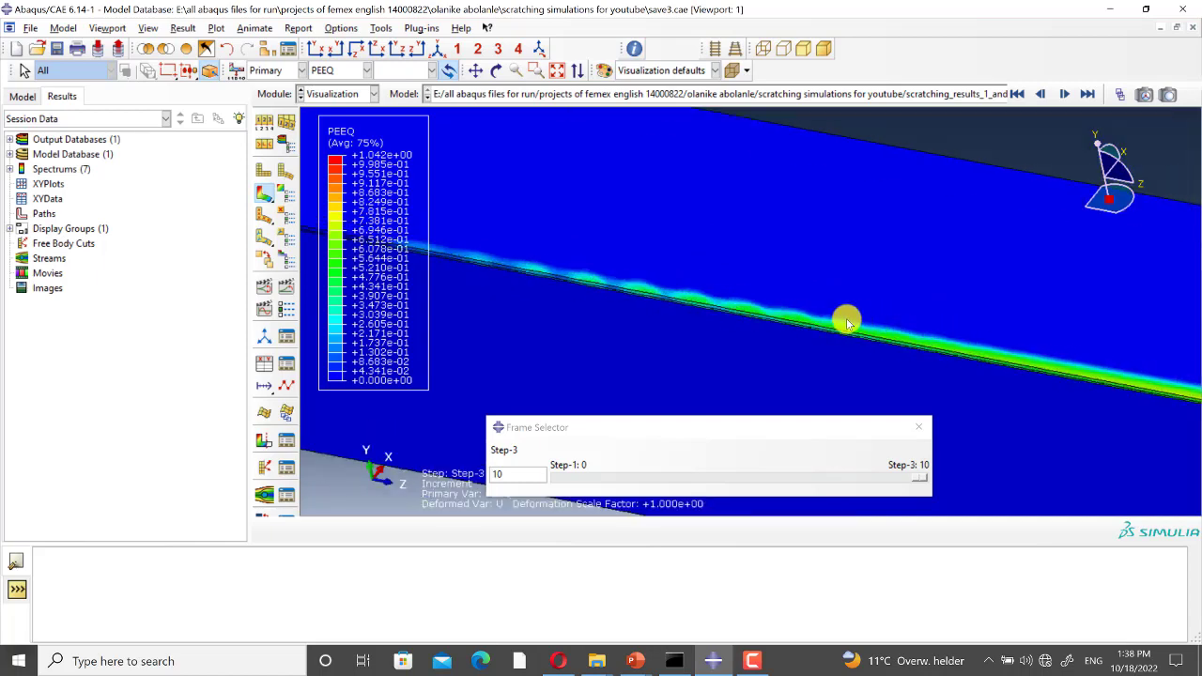
pyautogui.scroll(4, 595, 278)
pyautogui.scroll(3, 595, 281)
pyautogui.scroll(-4, 858, 320)
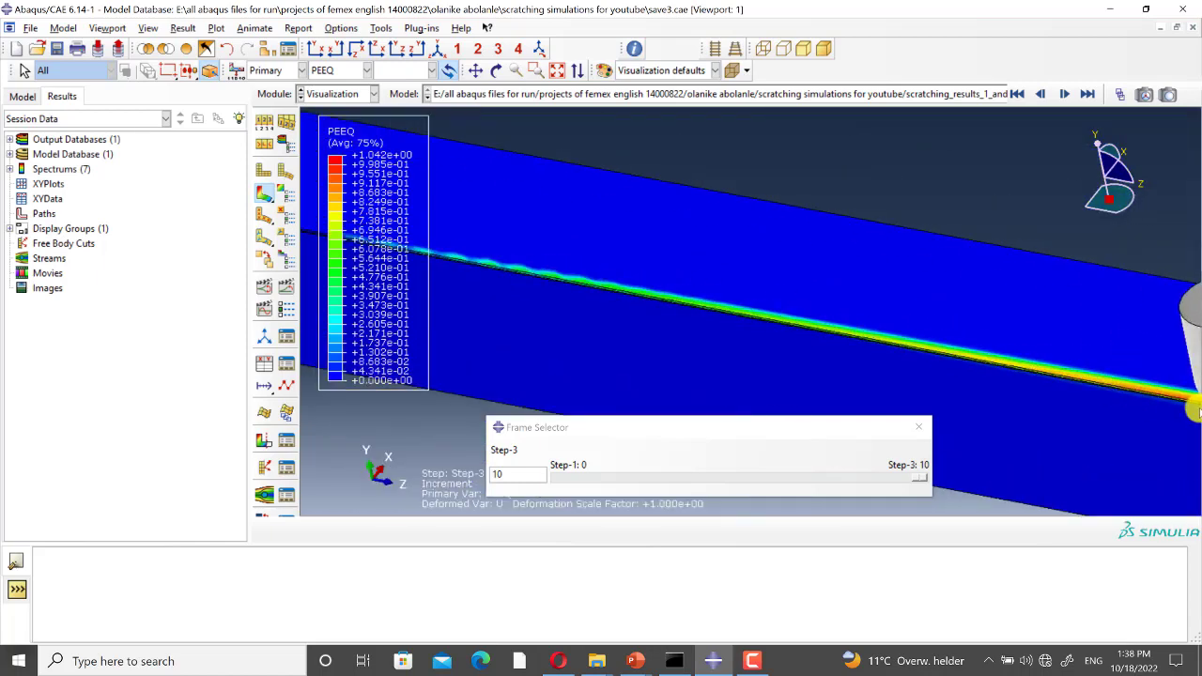
pyautogui.scroll(-3, 1185, 401)
pyautogui.scroll(4, 764, 312)
pyautogui.scroll(-6, 1099, 392)
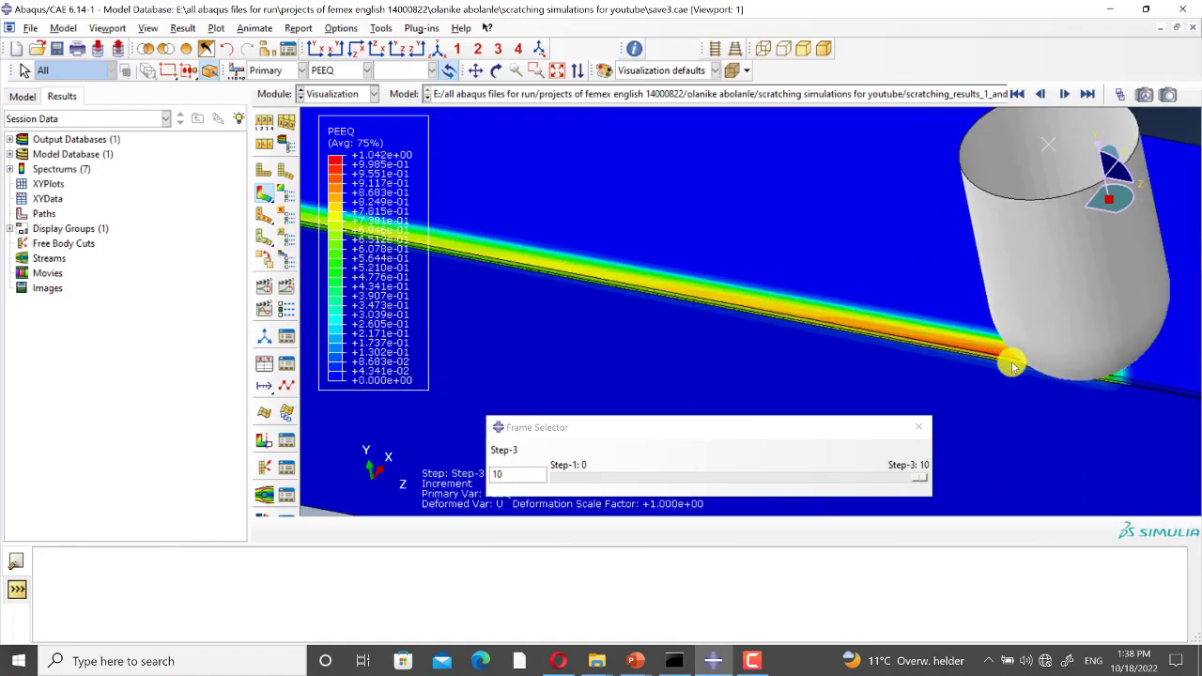